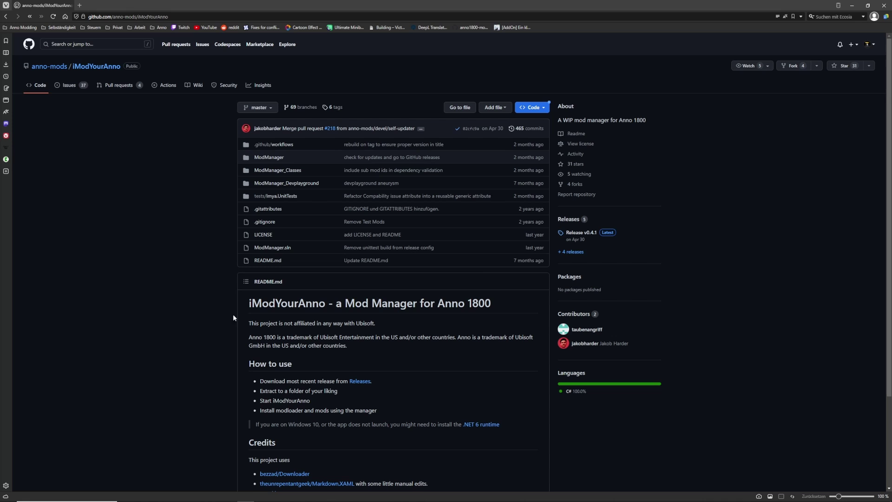
Download iModYourAnno.zip from the v0.4.1 release assets and open the downloaded archive beside the Anno 1800 game folder
click(570, 222)
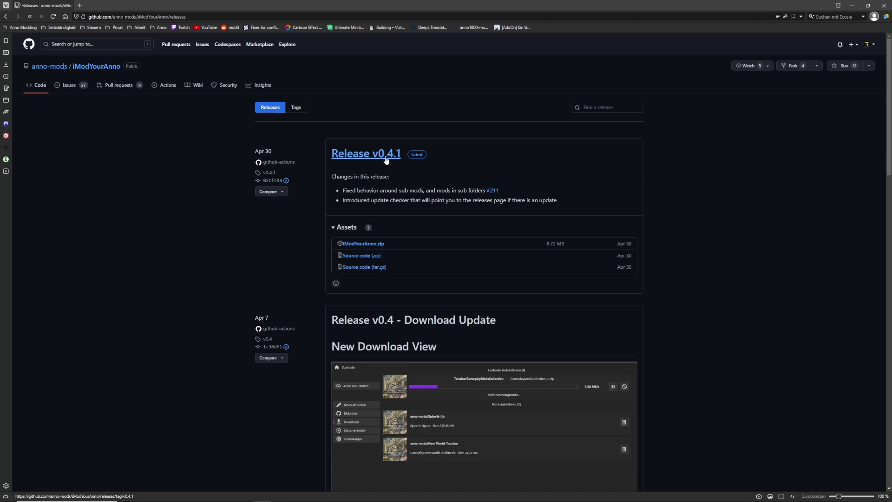
click(364, 246)
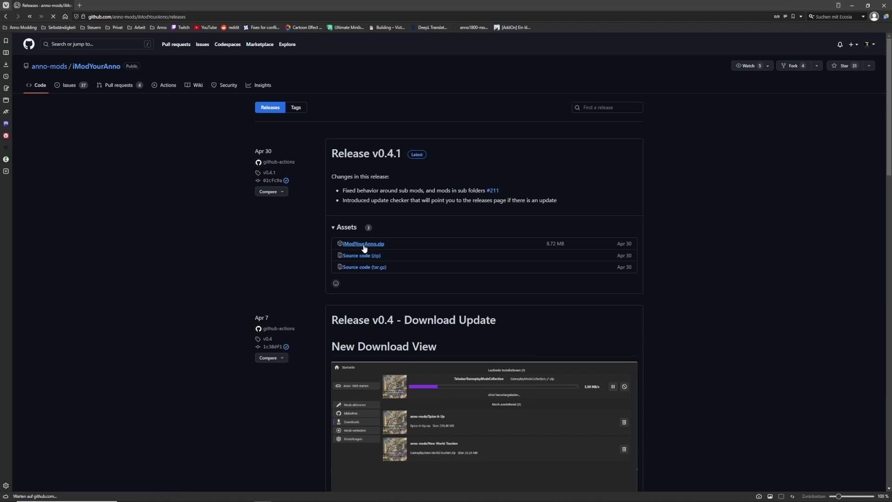
click(399, 100)
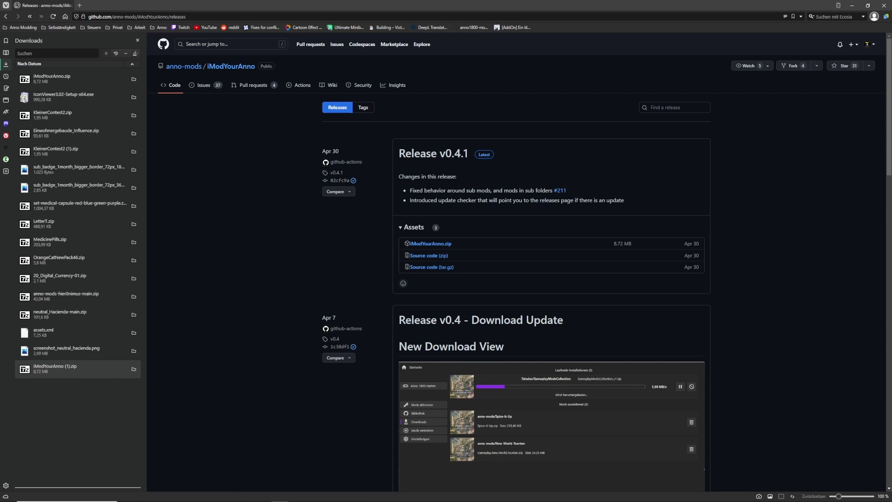
drag(0, 180, 308, 170)
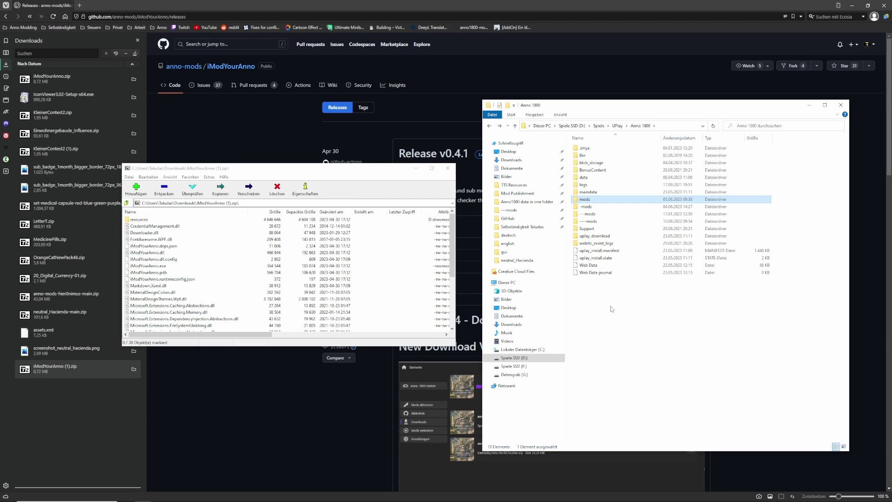
Create a new folder named iModYourAnno inside the Anno 1800 game directory
right_click(596, 299)
mouse_move(621, 392)
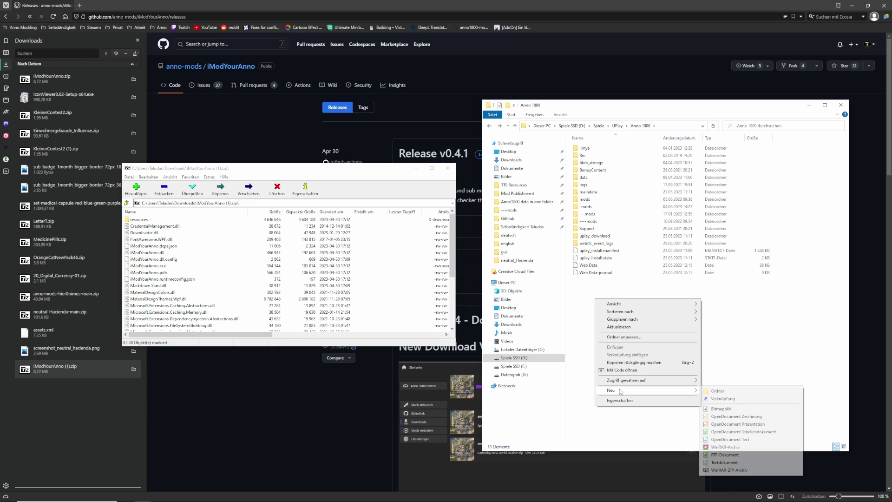
click(717, 390)
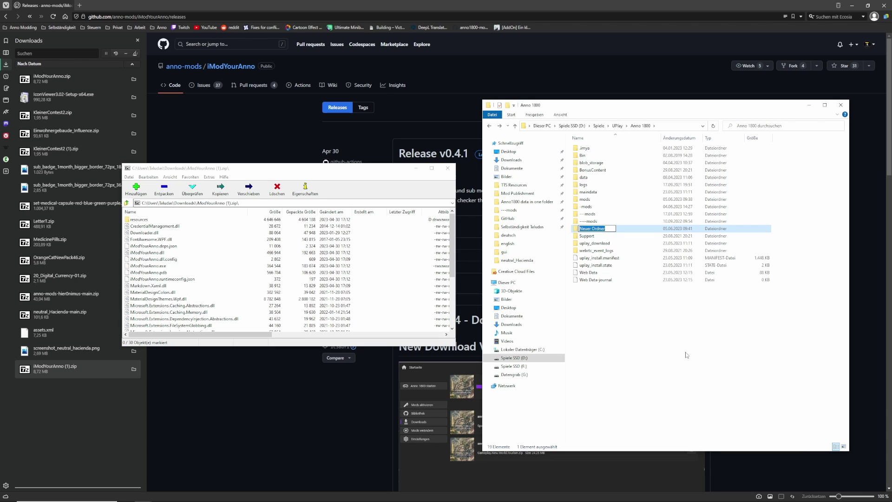
text(-)
text(ModYo)
text(urAnno)
key(Return)
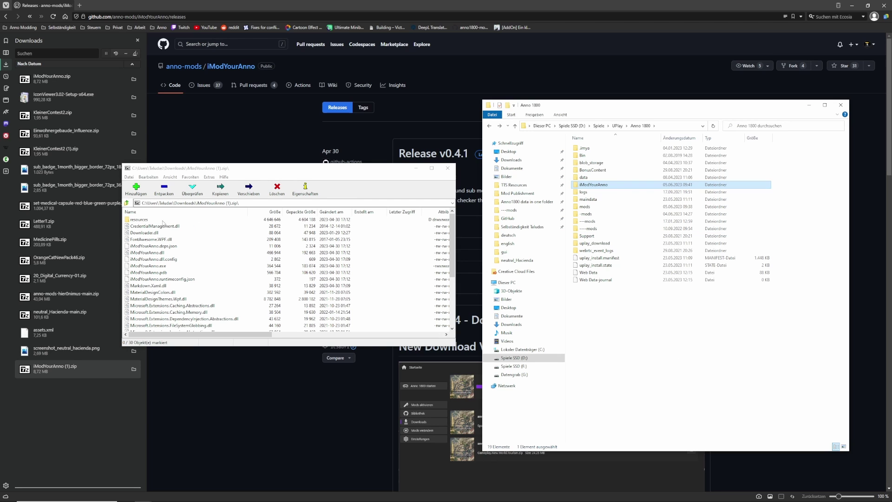
Extract all contents of the iModYourAnno archive into the new iModYourAnno folder
click(149, 220)
scroll(159, 279, down, 4)
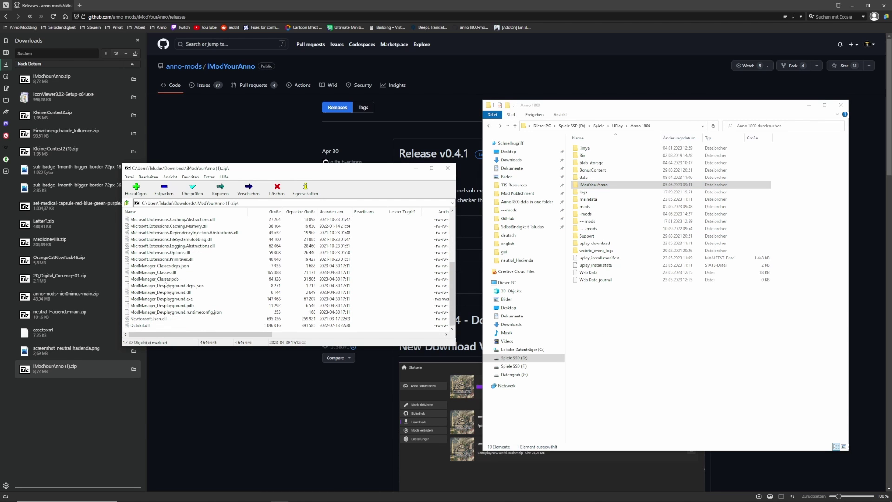
shift+click(143, 325)
drag(143, 326, 604, 186)
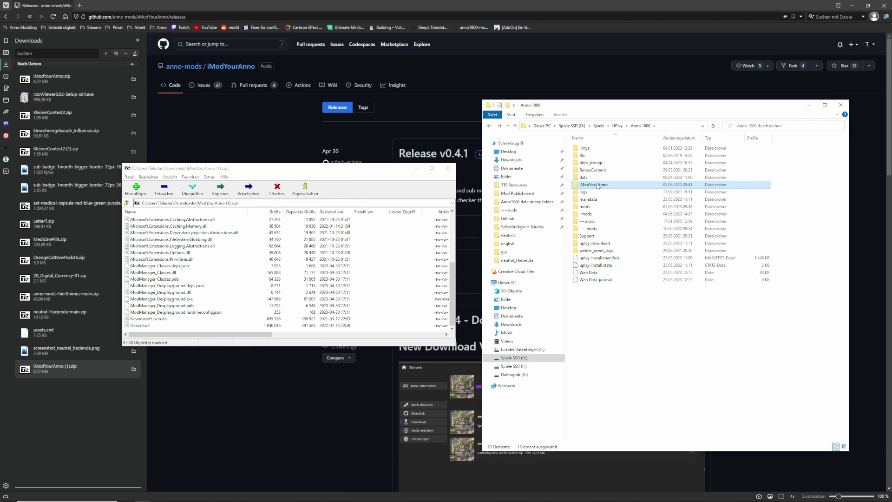
Launch iModYourAnno.exe from the iModYourAnno folder and maximize the mod manager window
double_click(597, 185)
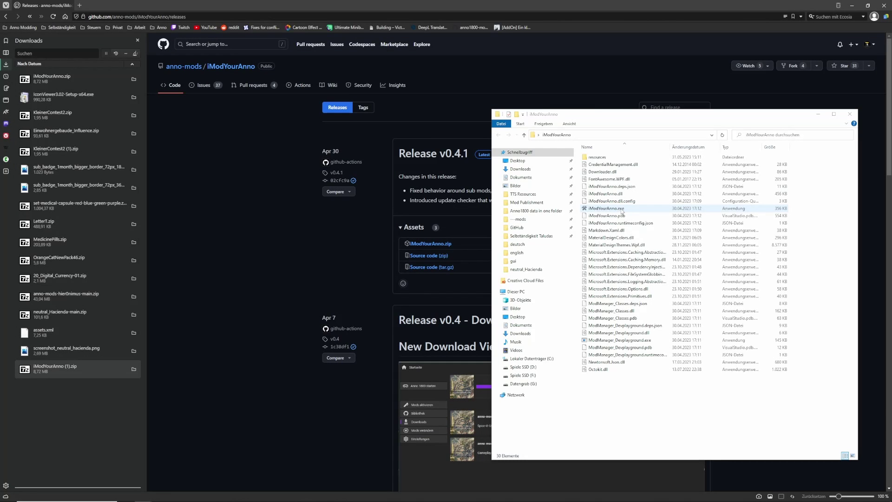
click(617, 208)
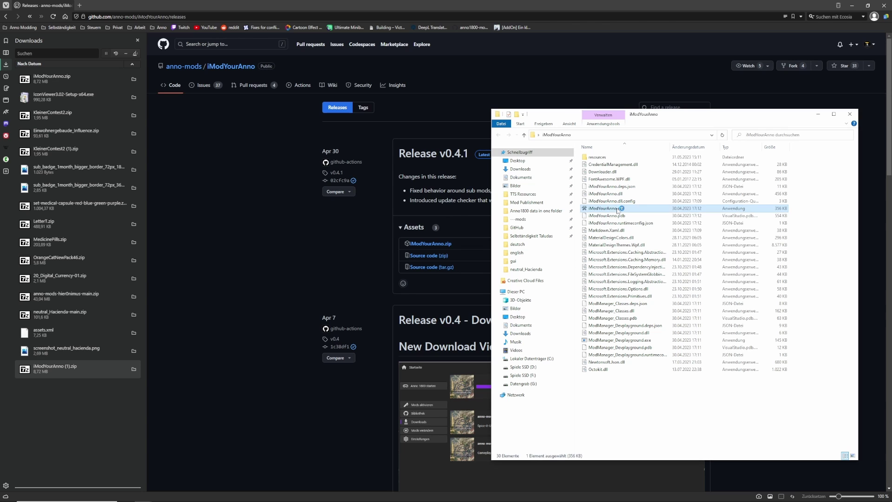
double_click(617, 209)
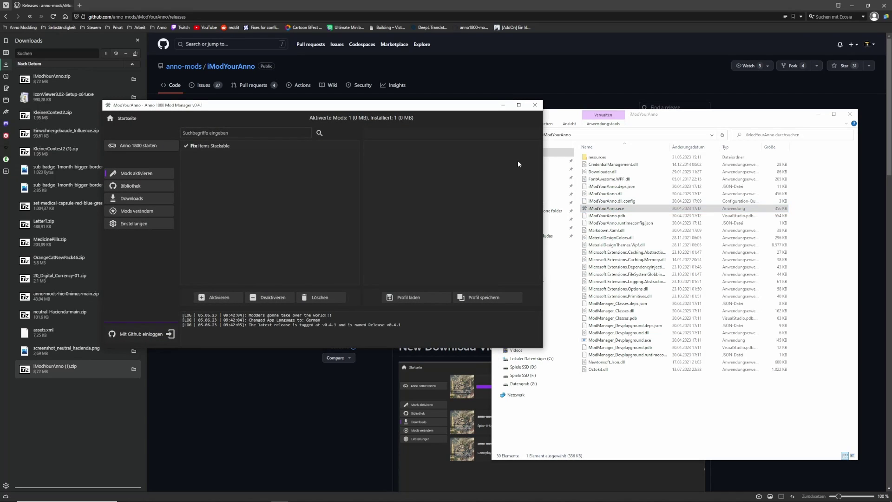
click(519, 106)
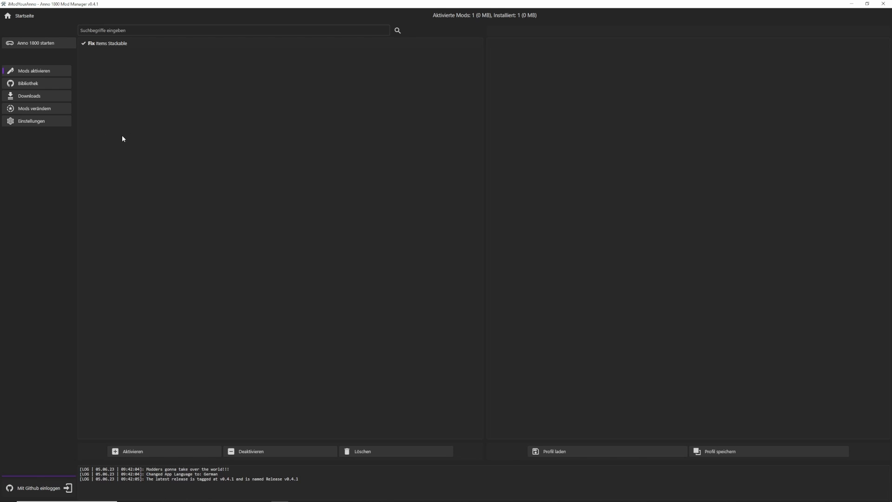
Change the mod manager's language to English in its settings
click(31, 120)
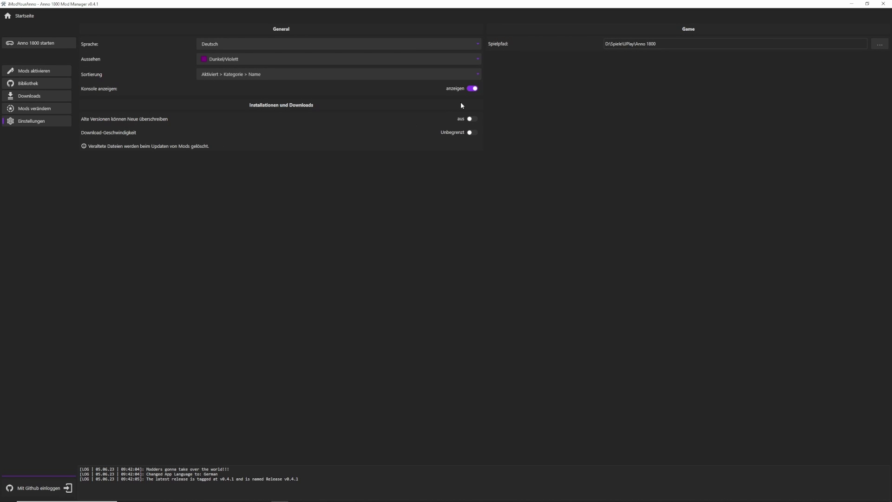
click(323, 44)
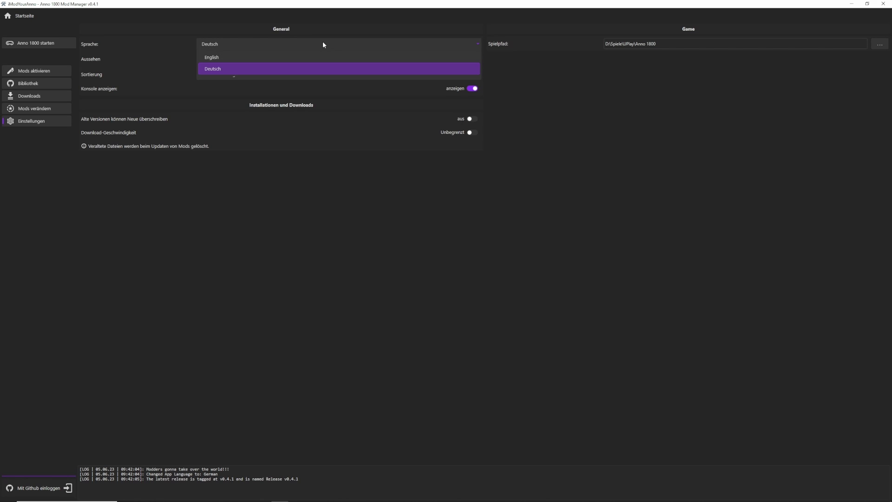
click(216, 58)
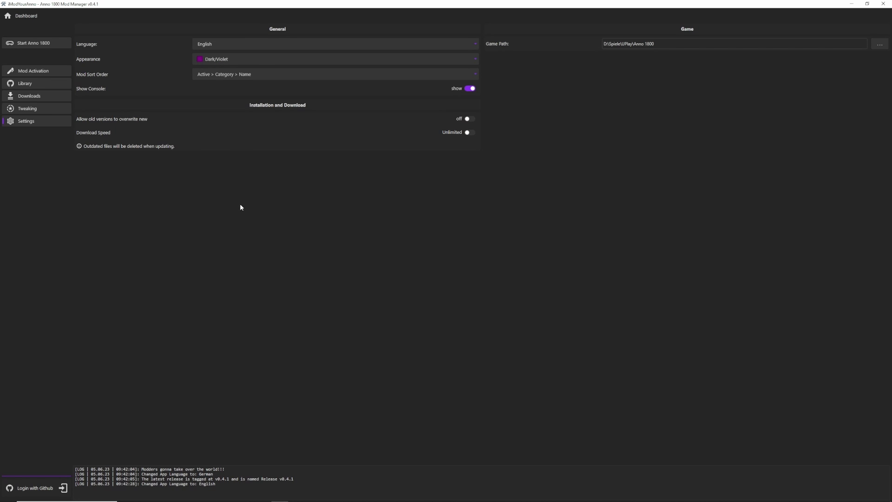
Review the available appearance themes and mod sort order options, checking the mod list in between
click(236, 60)
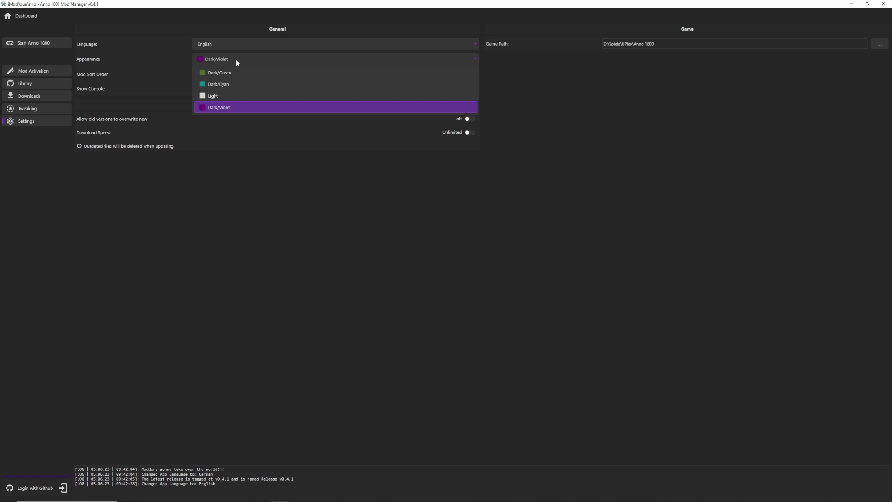
click(235, 61)
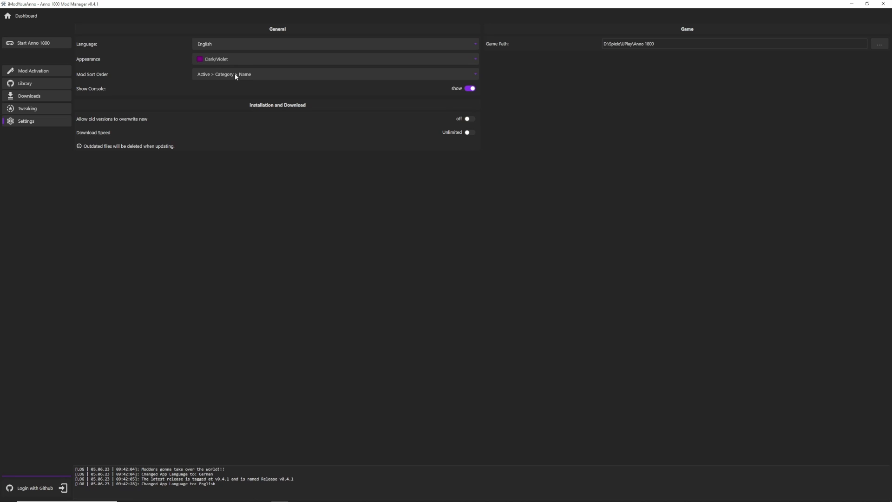
click(27, 71)
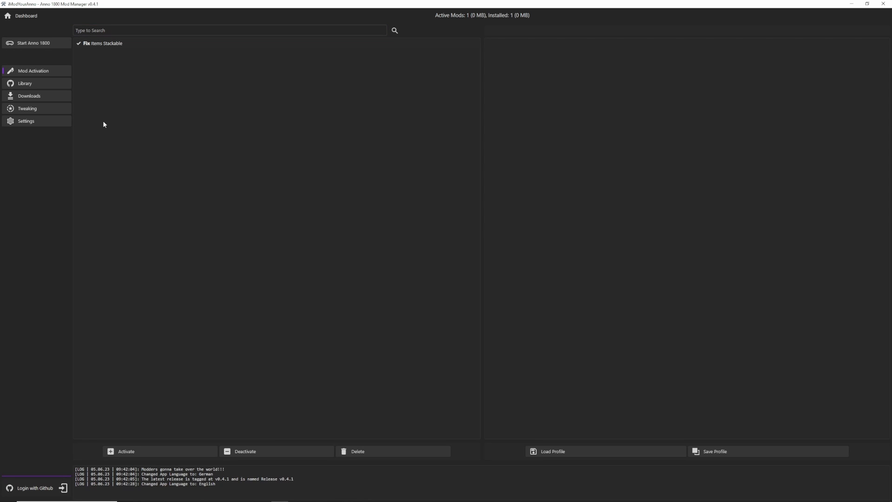
click(41, 120)
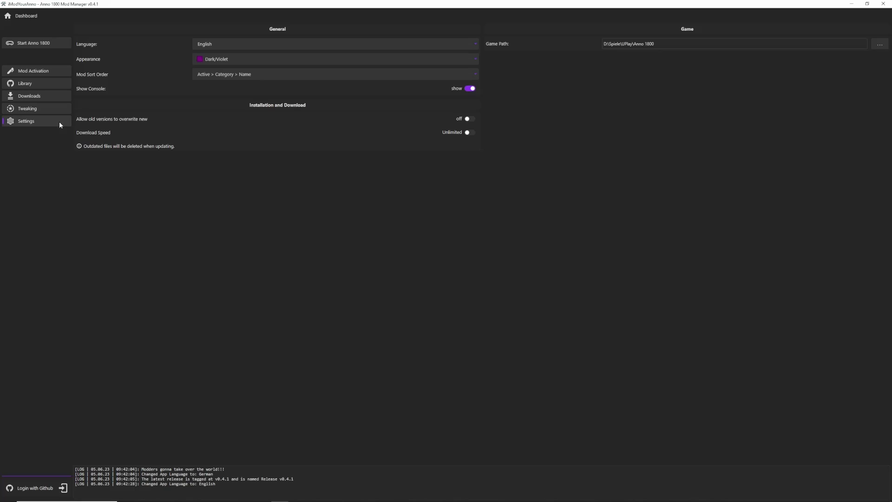
click(249, 76)
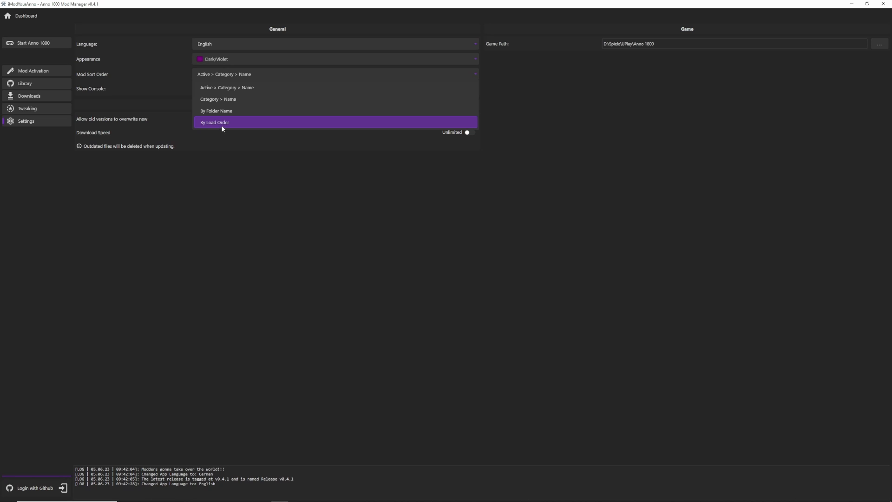
click(223, 200)
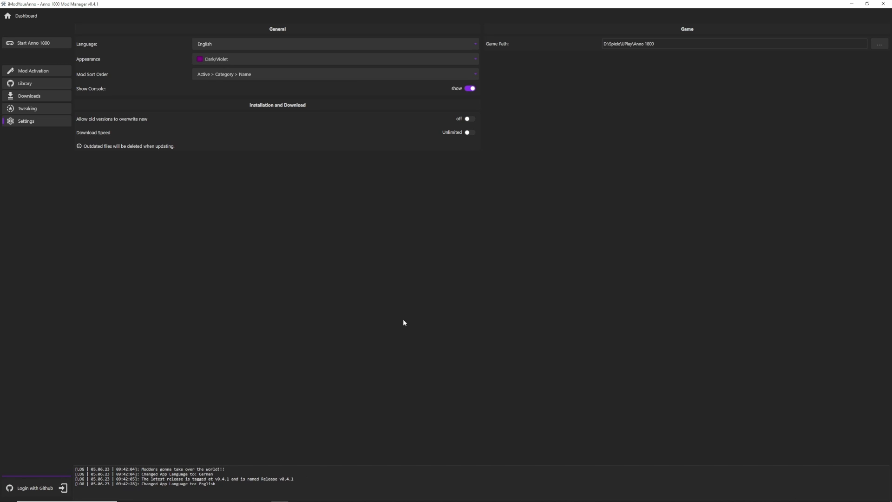
Try hiding the console and limiting the download speed, restoring each setting after the trial
click(470, 88)
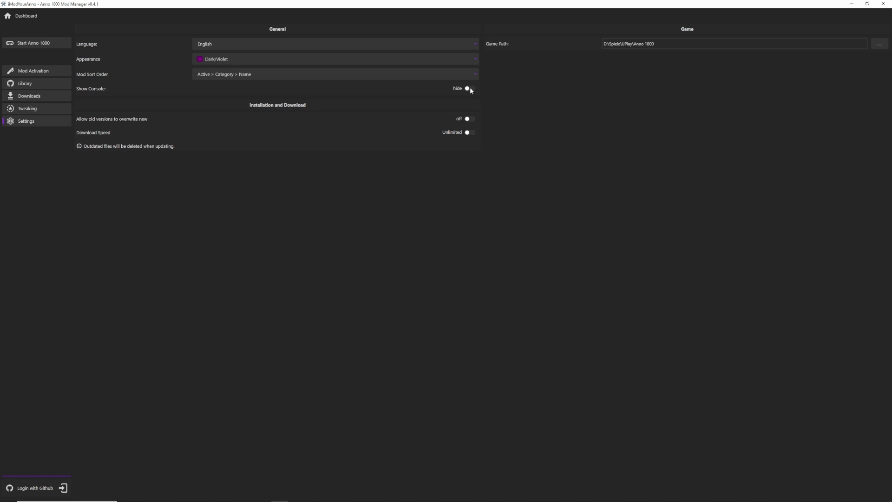
click(470, 89)
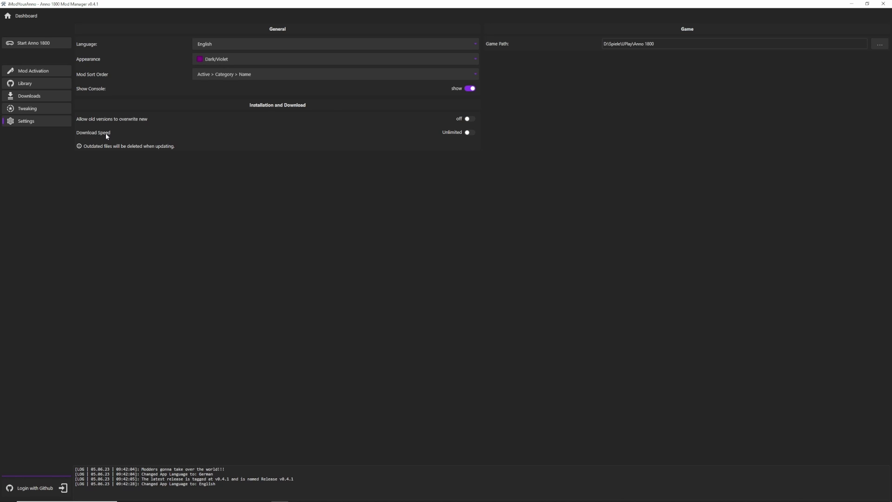
click(468, 133)
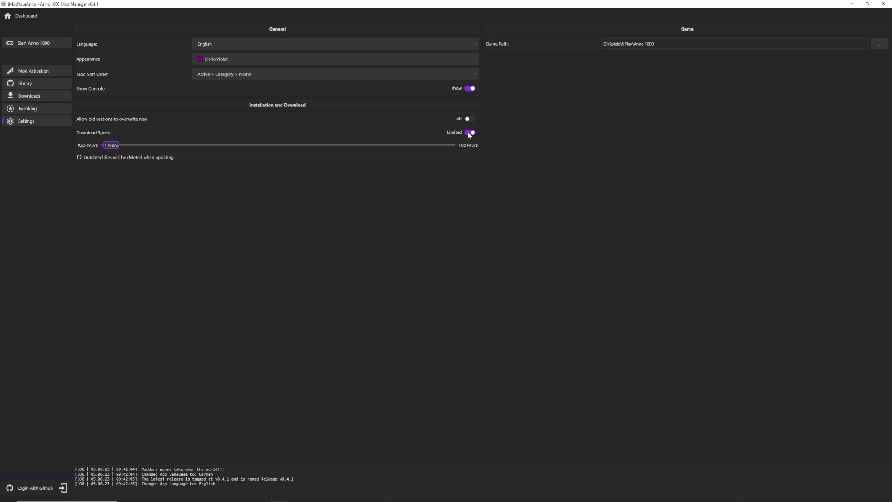
mouse_move(113, 147)
mouse_down()
mouse_move(156, 146)
mouse_move(113, 147)
mouse_up()
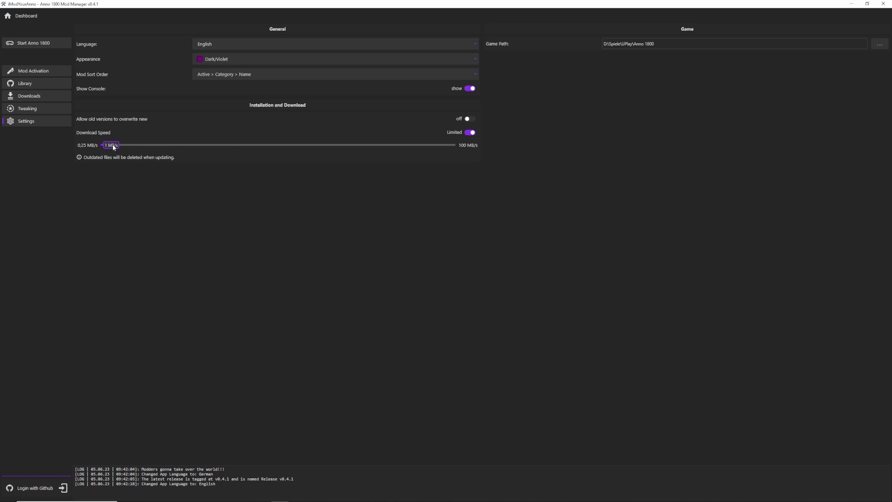
click(469, 133)
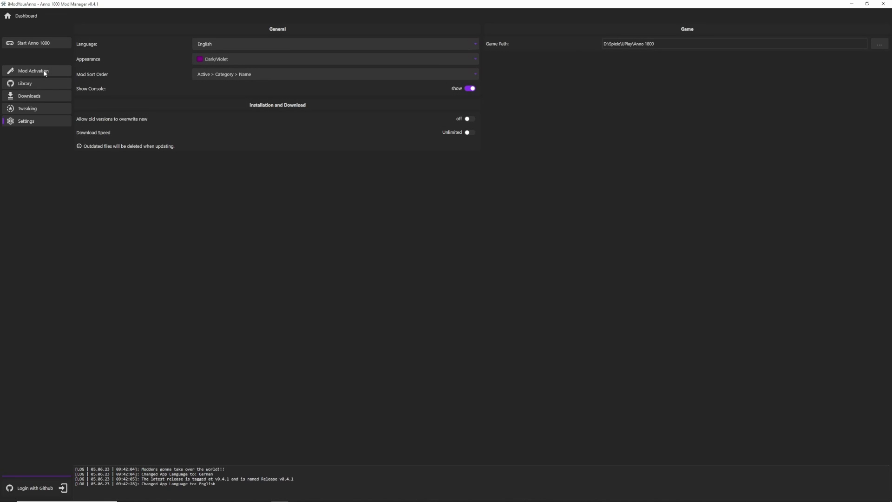
Deactivate the Items Stackable mod in the mod list and activate it again
click(45, 72)
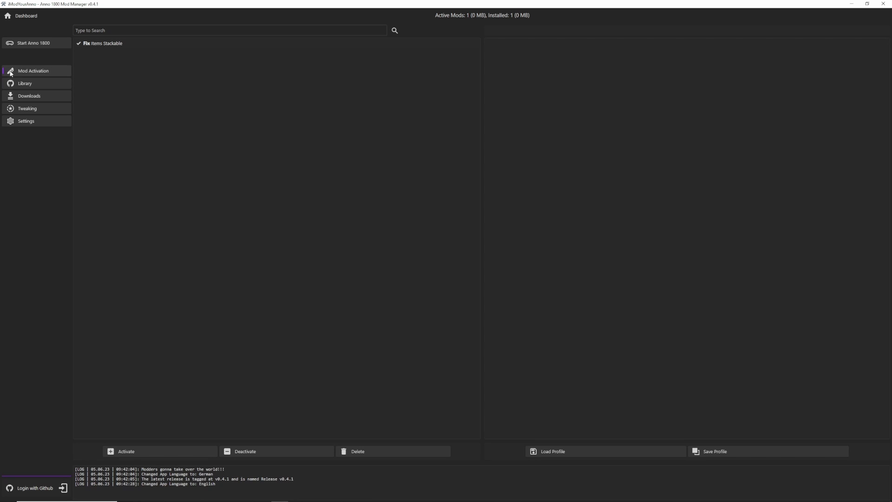
click(105, 49)
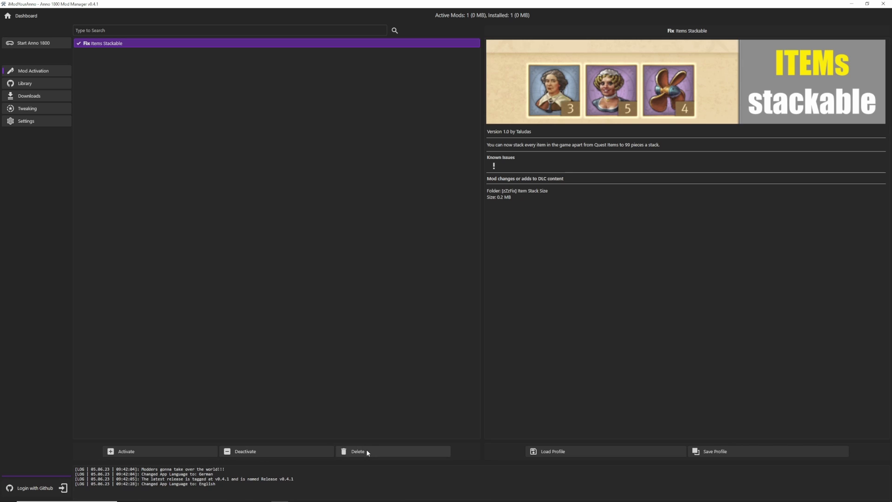
click(241, 451)
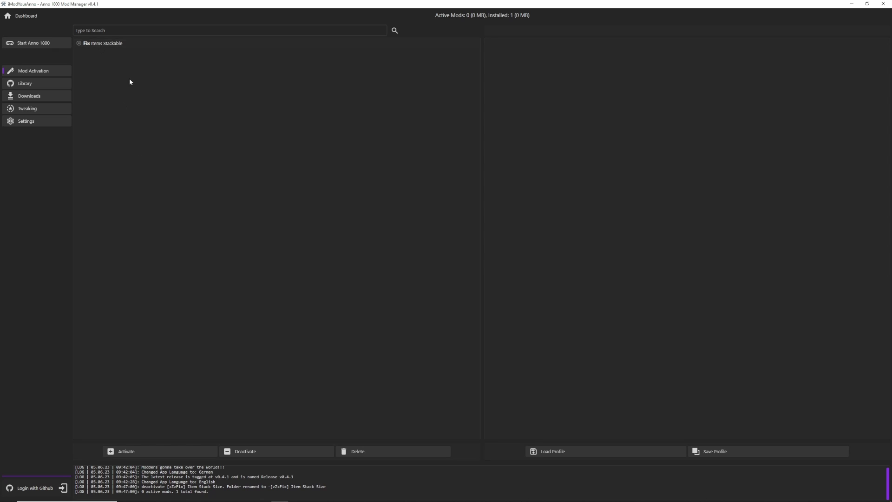
click(115, 45)
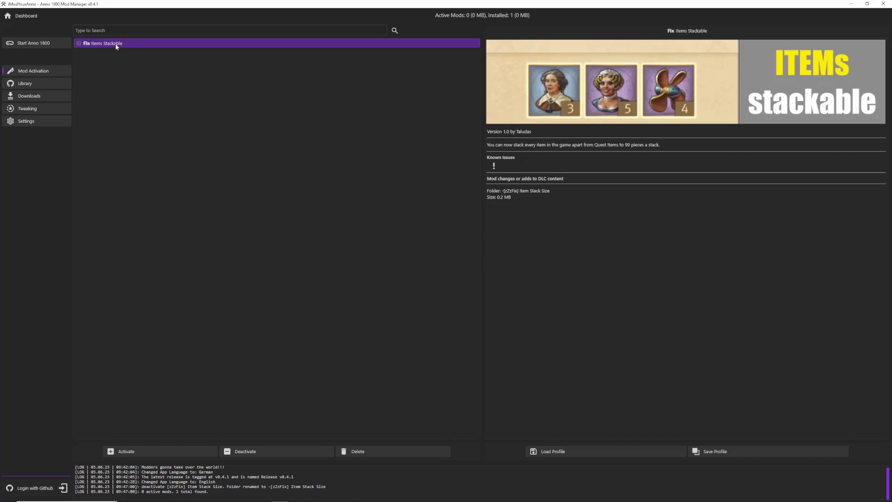
click(140, 451)
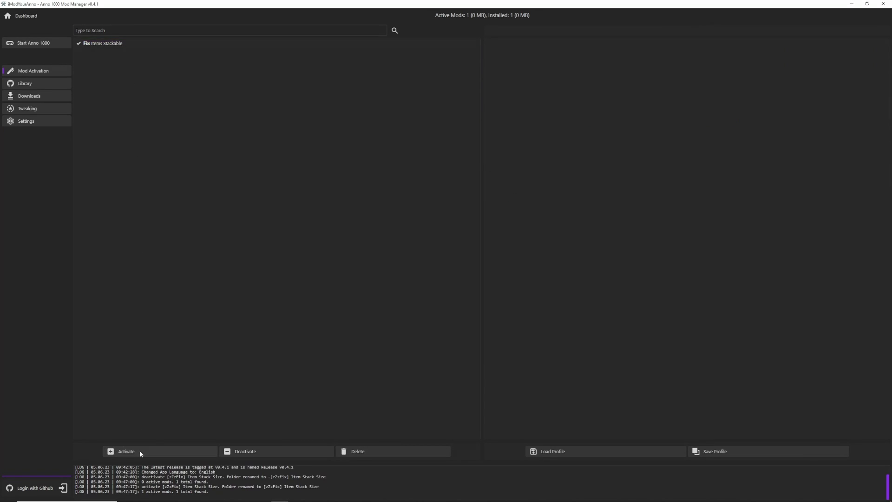
Save the current mod activation as a profile named "Taludas 2"
click(86, 46)
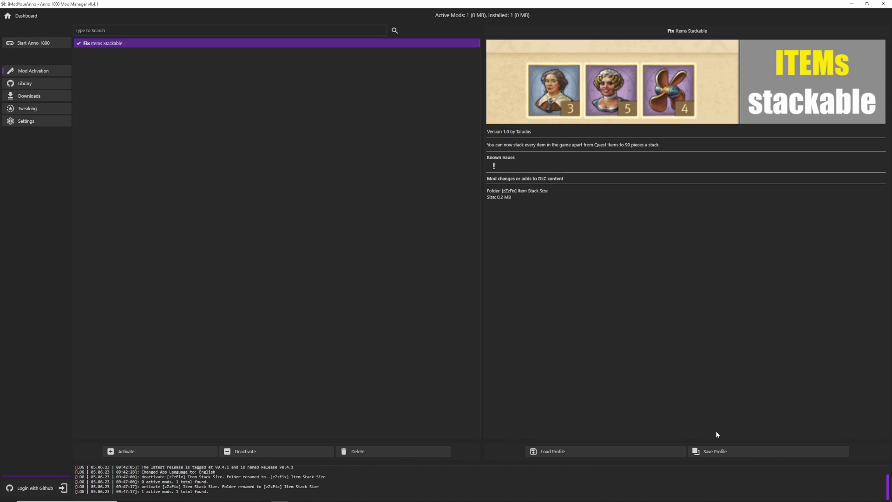
click(729, 451)
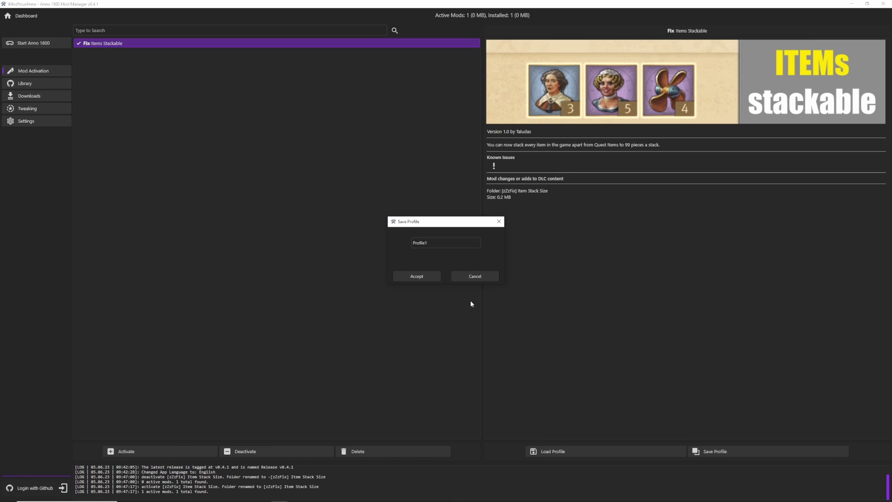
click(431, 245)
text(Taludas 2)
click(418, 276)
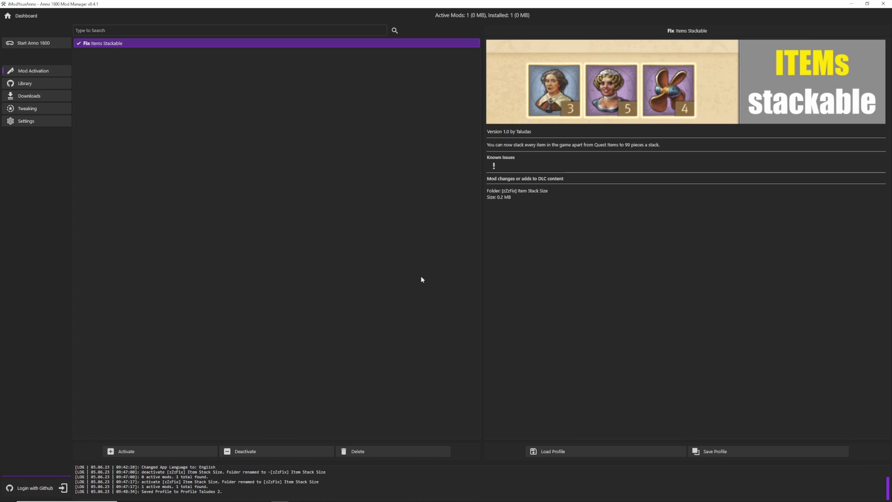
Load the mod activation profile "Taludas", and switch back by loading the profile "Taludas 2"
click(581, 451)
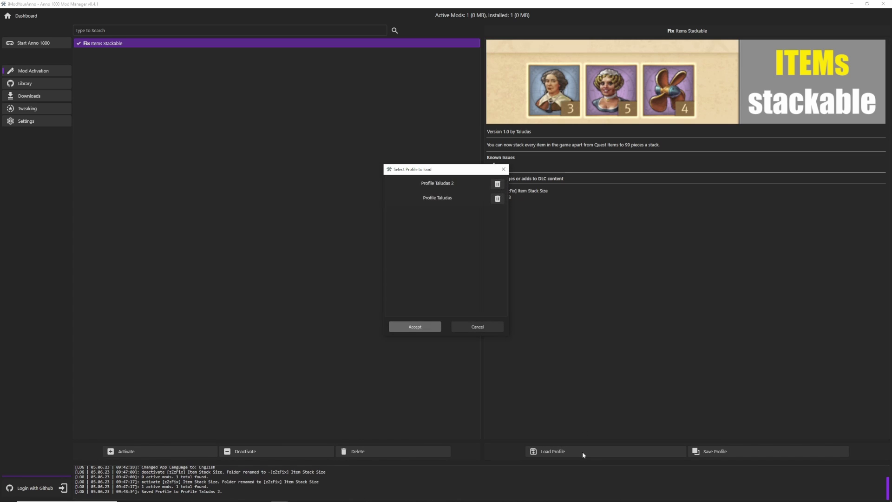
click(441, 201)
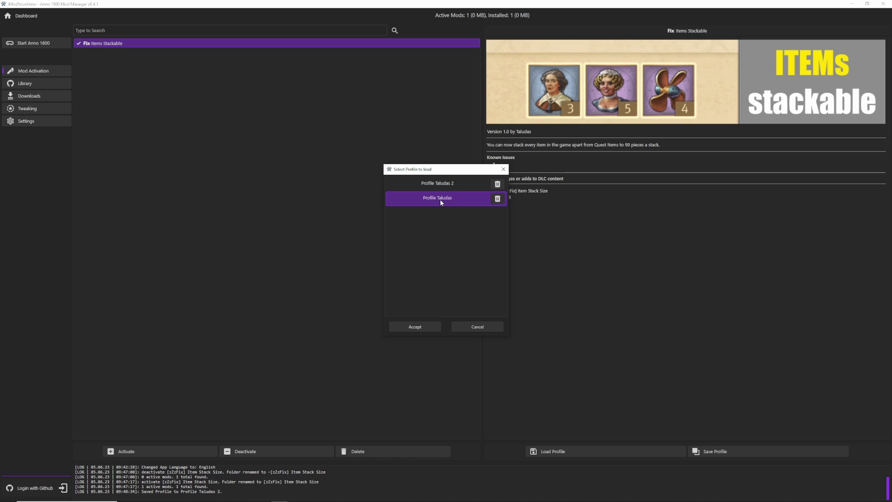
click(425, 327)
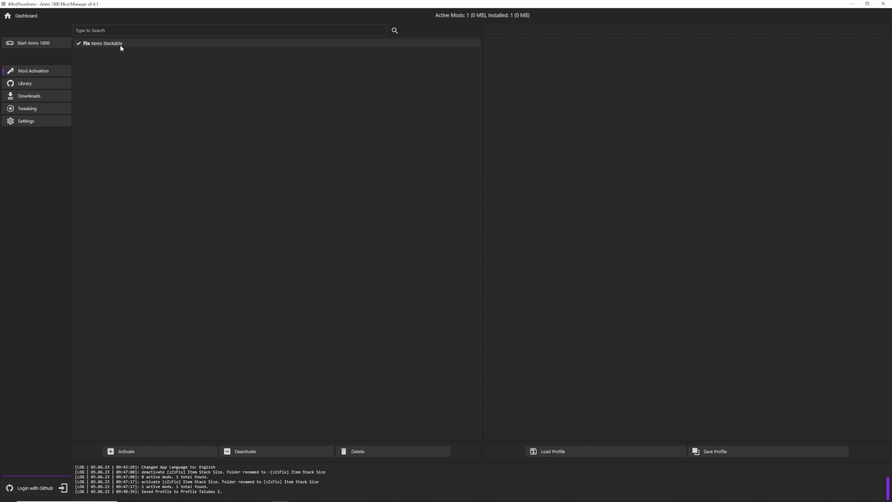
click(616, 453)
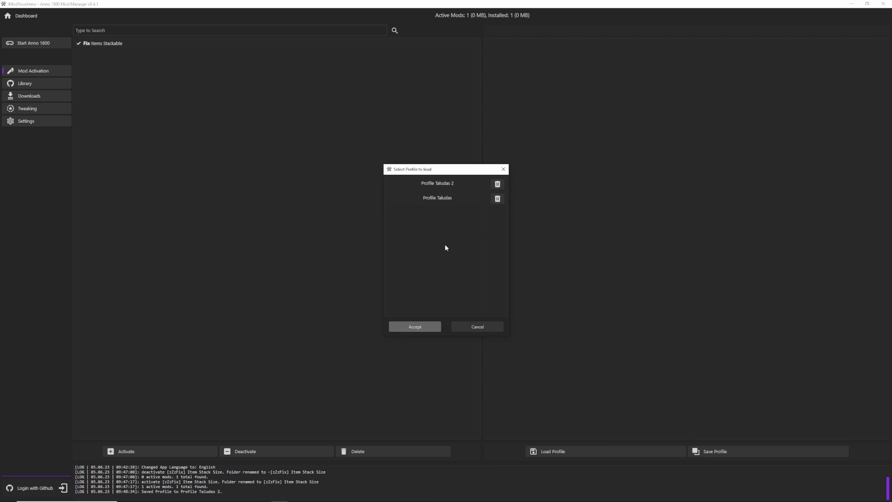
double_click(446, 185)
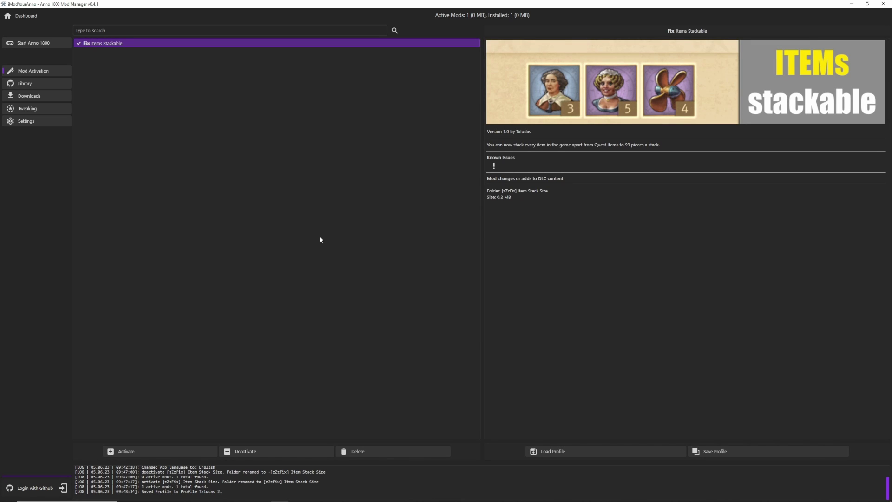
Browse the mod library and read the descriptions of Spice-it-Up, anno-1800-jakobs-mods, WholesomeHaciendaHaul and RiverSlots
click(57, 87)
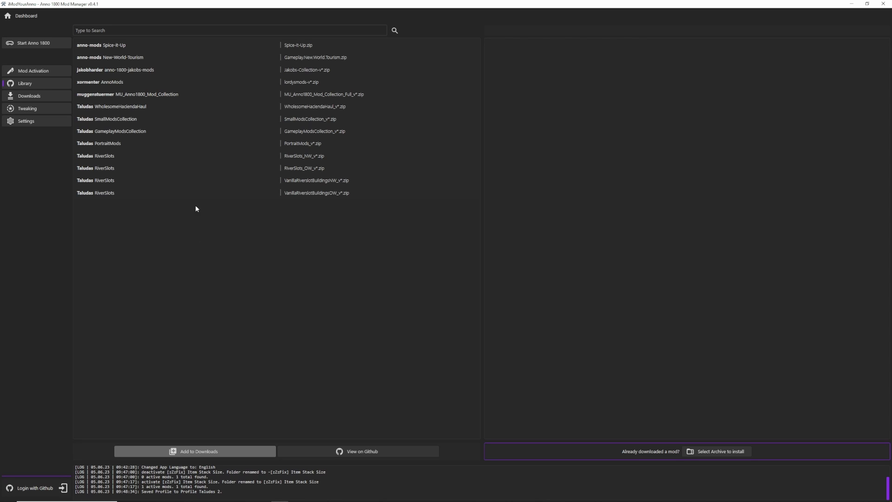
click(104, 46)
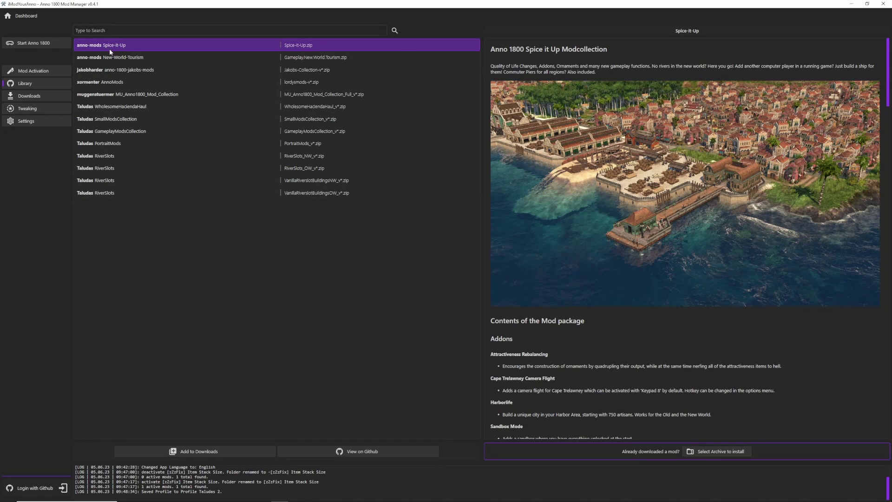
click(122, 73)
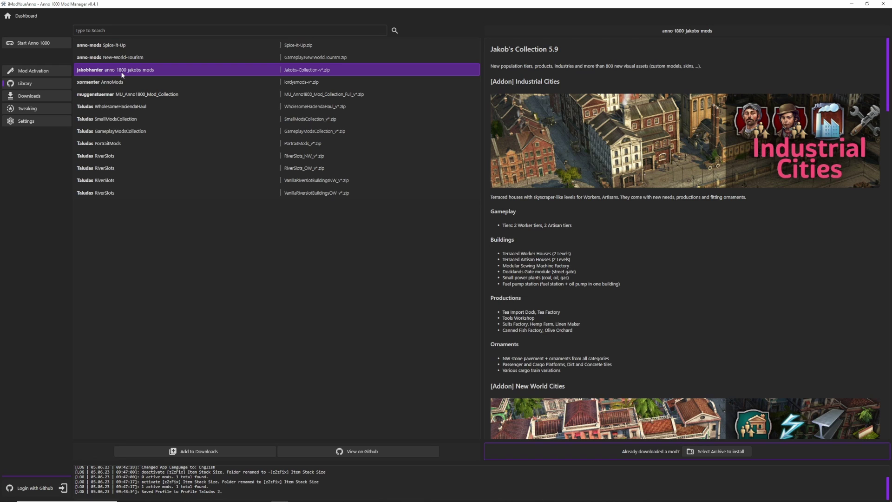
click(113, 108)
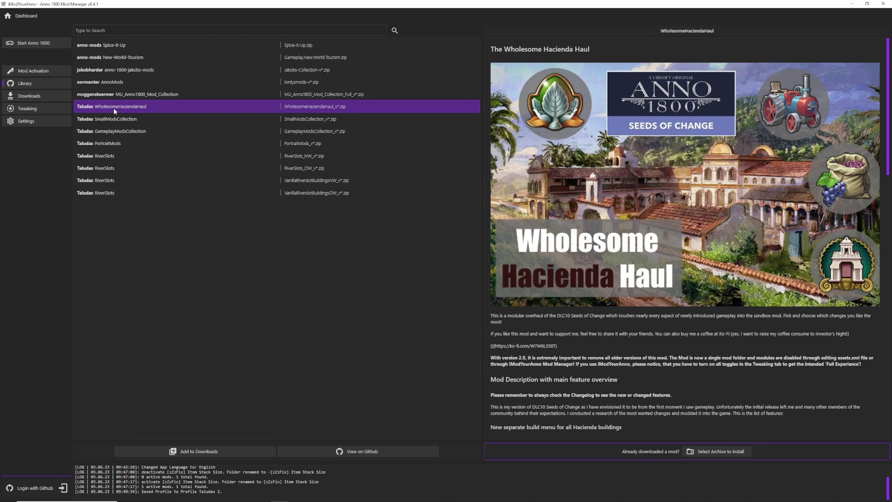
click(113, 157)
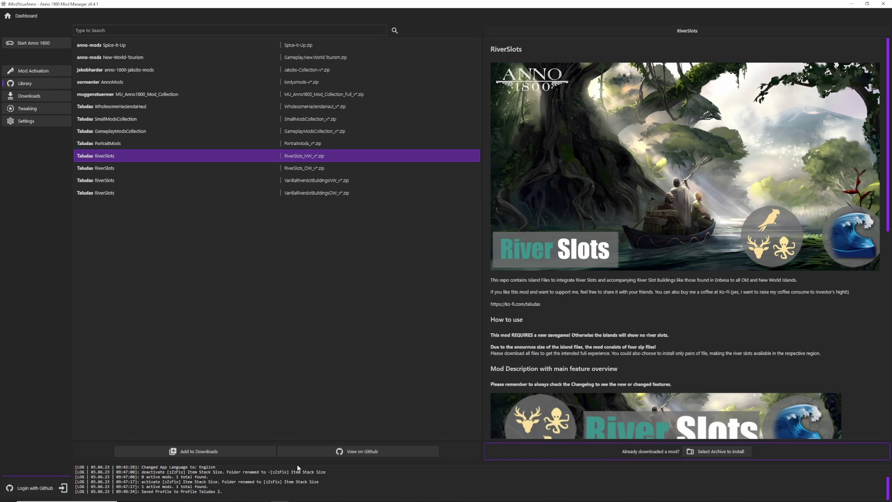
View the RiverSlots mod on GitHub, read its readme and the patch notes for version 1.0.2, and return to the mod manager
click(355, 452)
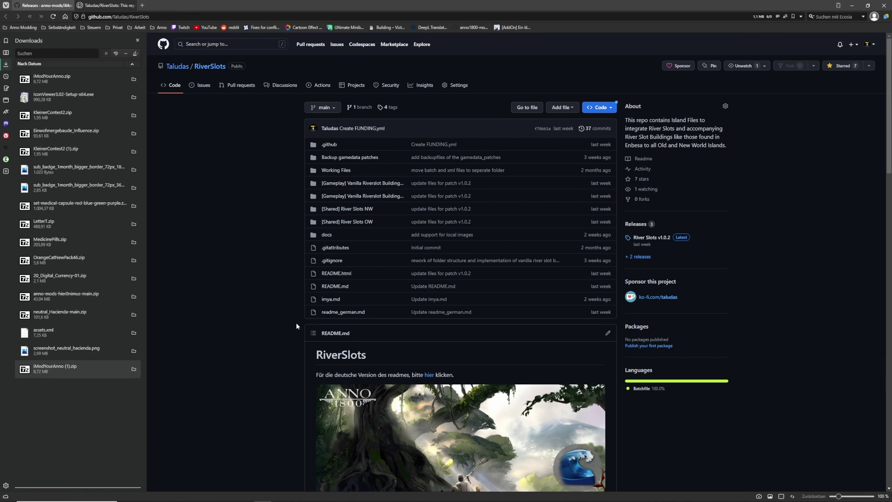
scroll(303, 308, down, 4)
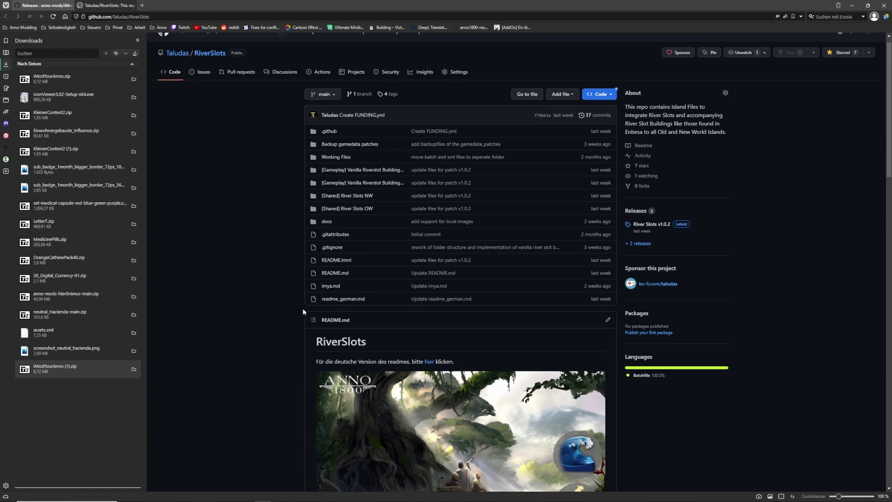
scroll(308, 289, down, 7)
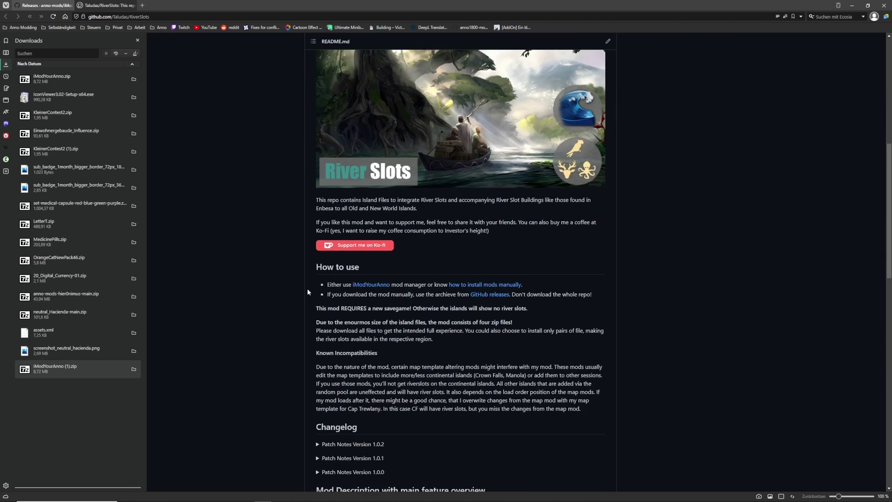
click(320, 316)
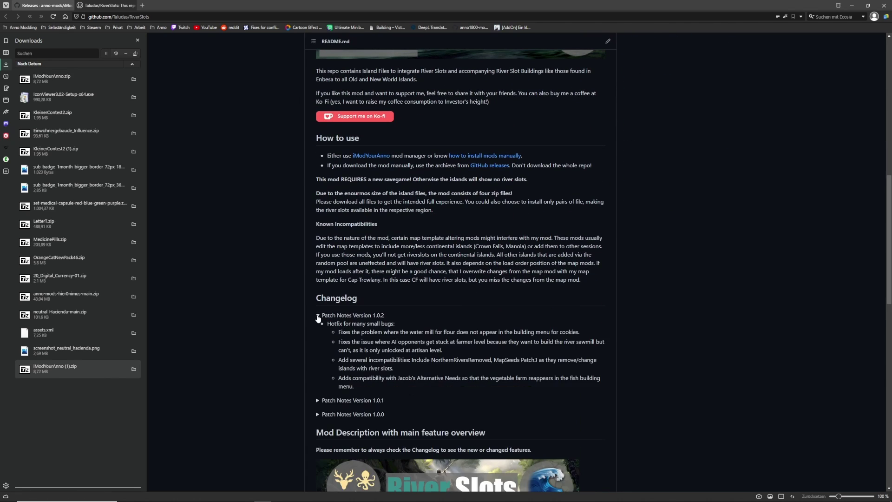
click(320, 316)
scroll(400, 307, up, 5)
scroll(400, 306, up, 4)
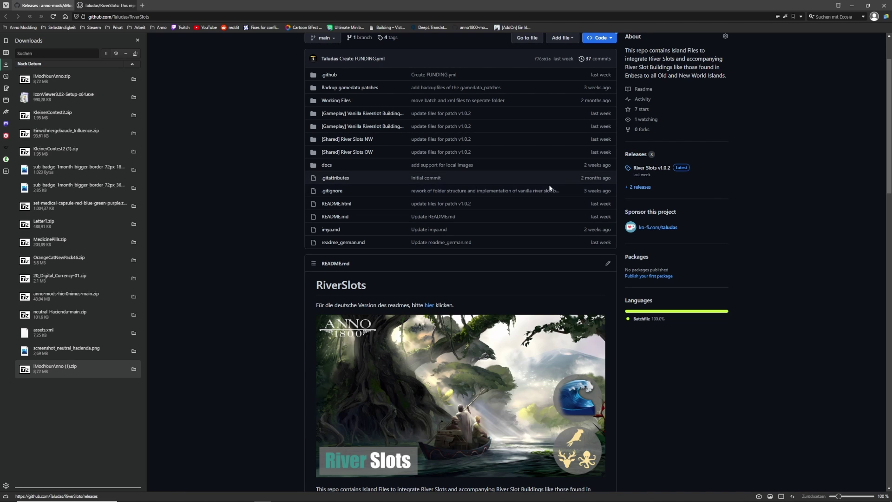
click(279, 494)
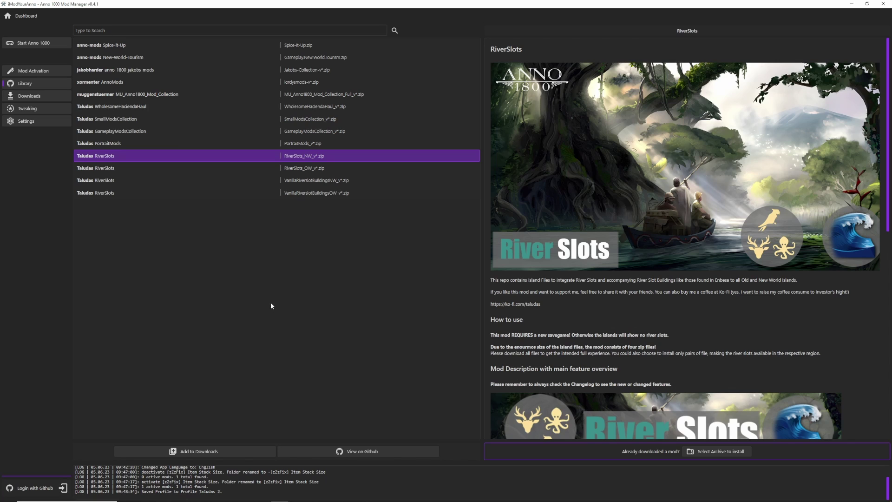
Add RiverSlots_NW and SmallModsCollection to the downloads, and pause and cancel the running RiverSlots_NW download
click(195, 451)
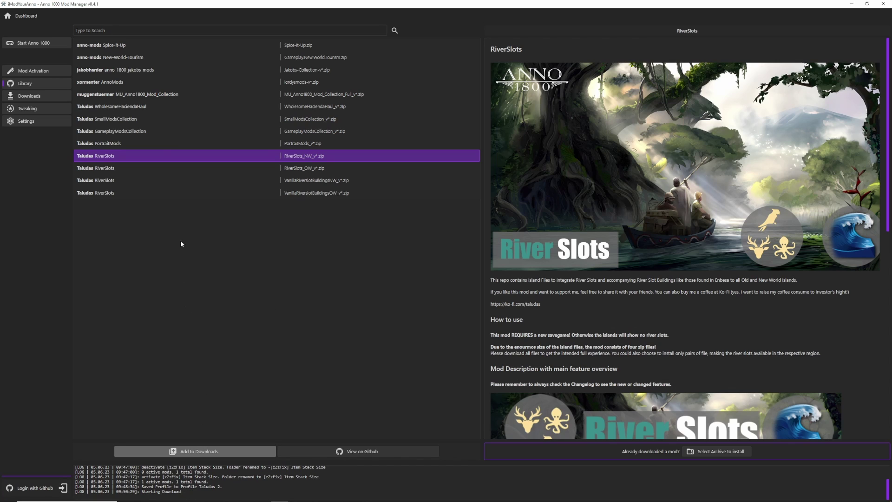
click(126, 120)
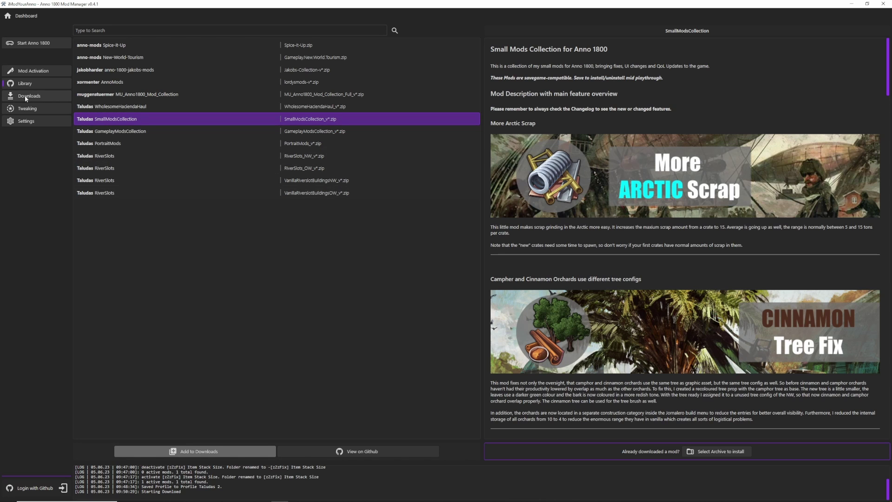
click(36, 96)
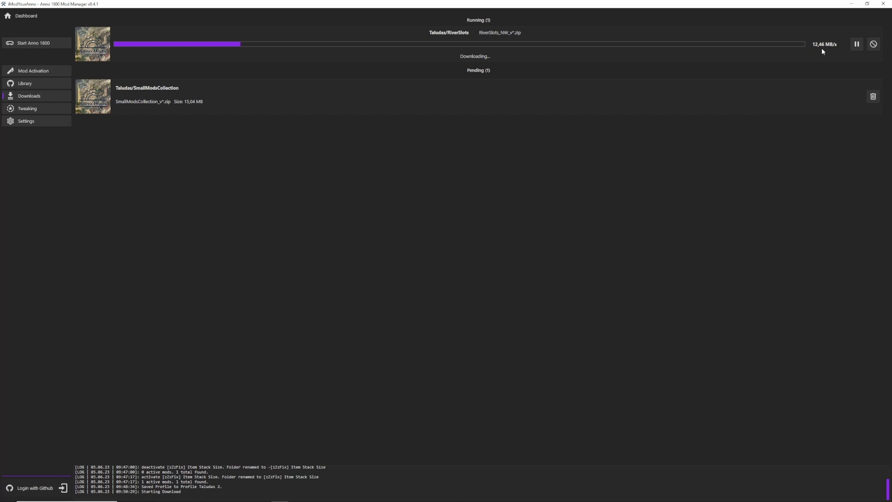
click(857, 45)
click(873, 44)
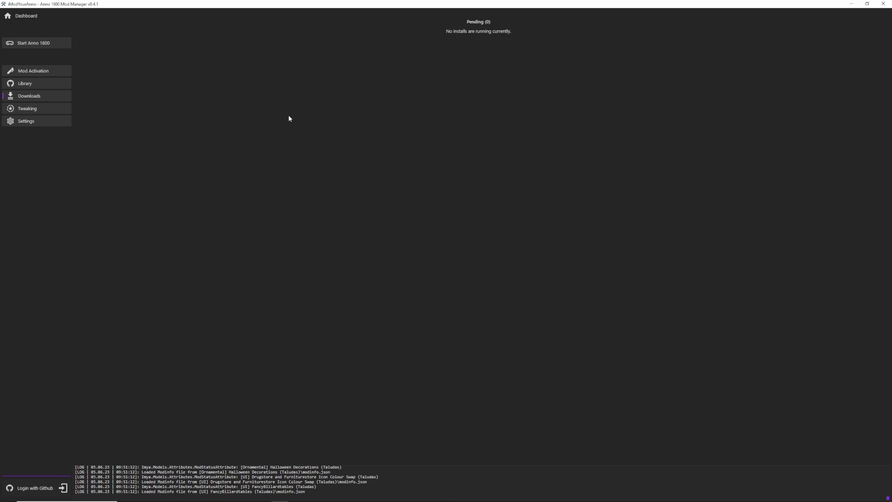
Check the status markers in the installed mod list and delete the Items Stackable mod from the mods folder
click(28, 72)
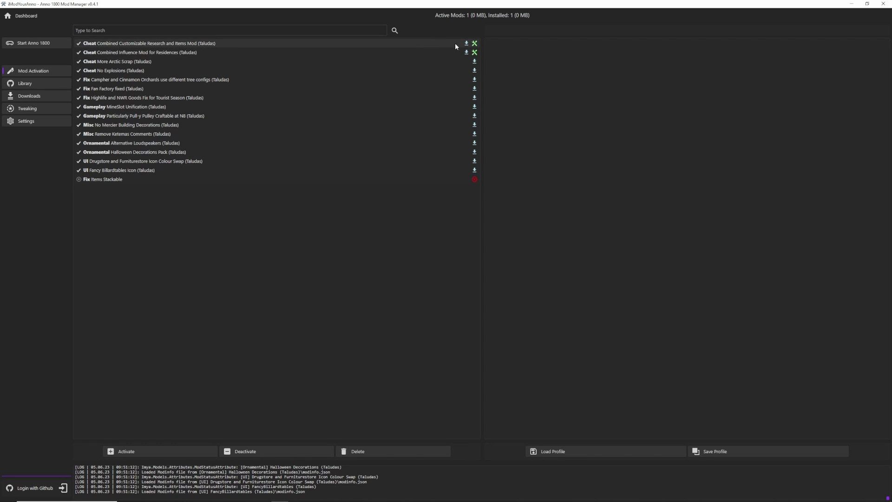
mouse_move(466, 44)
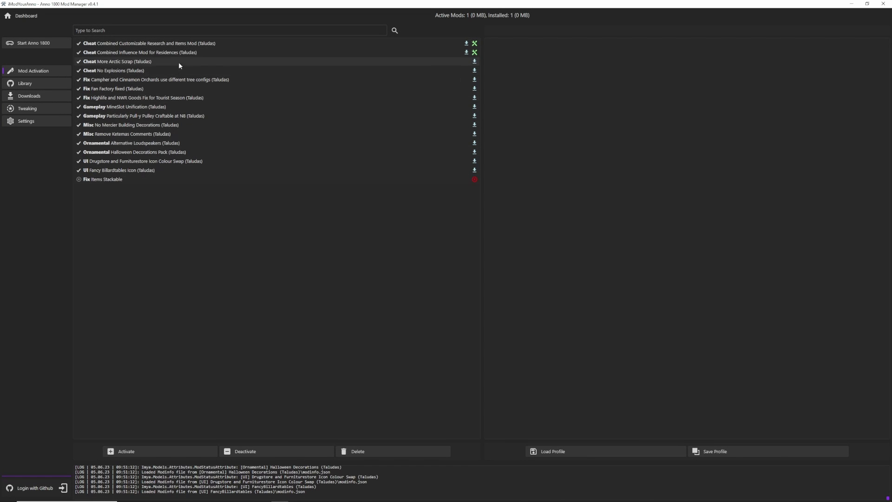
click(98, 181)
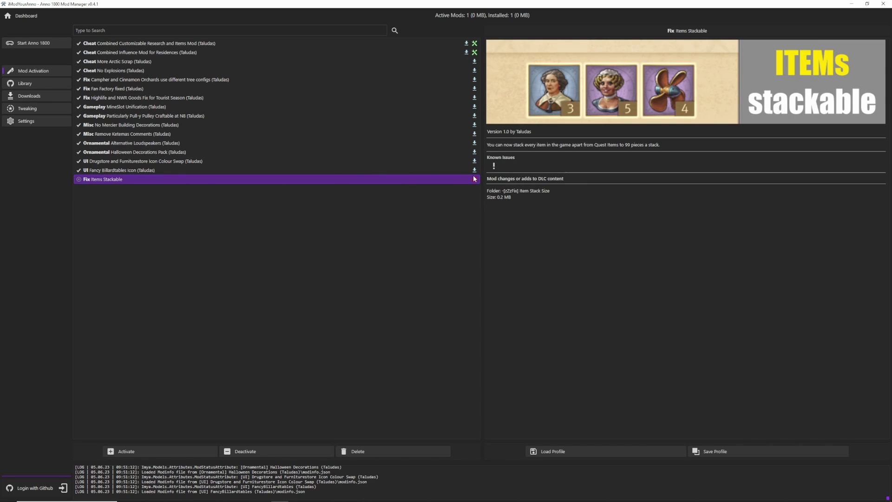
mouse_move(474, 180)
click(365, 453)
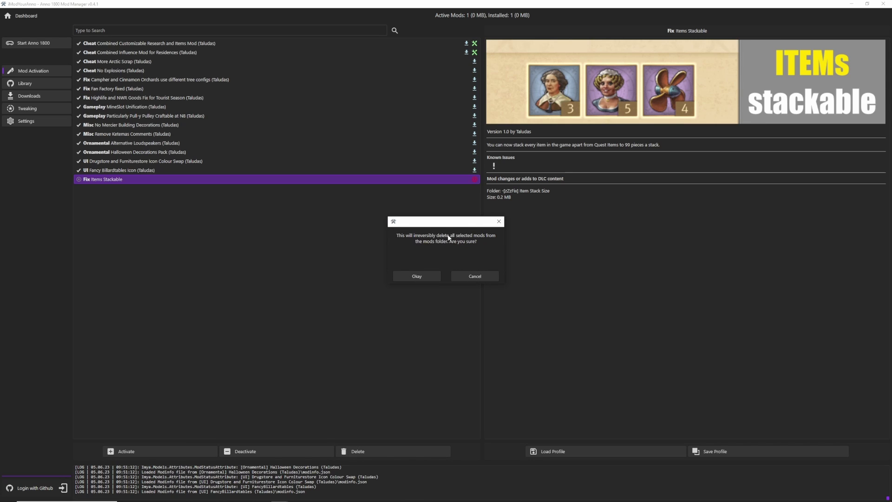
click(422, 278)
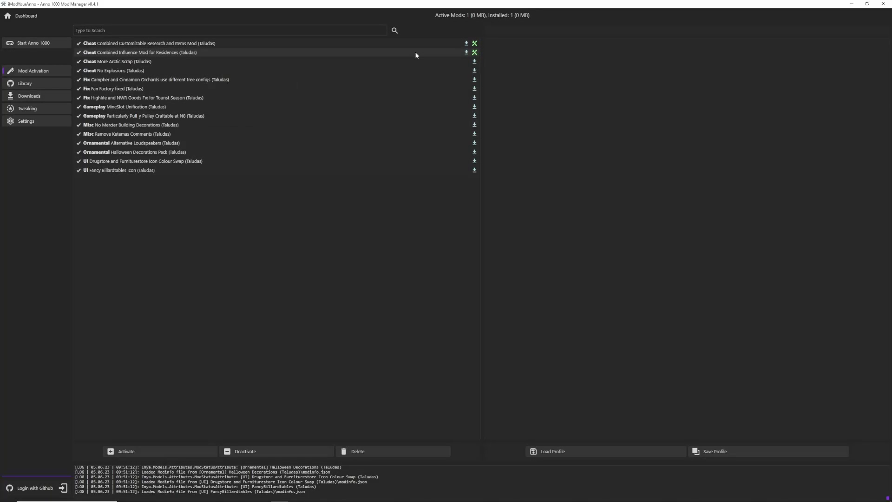
Check the tweak marker of Combined Influence Mod for Residences and open that mod's tweaking options
mouse_move(475, 53)
click(475, 53)
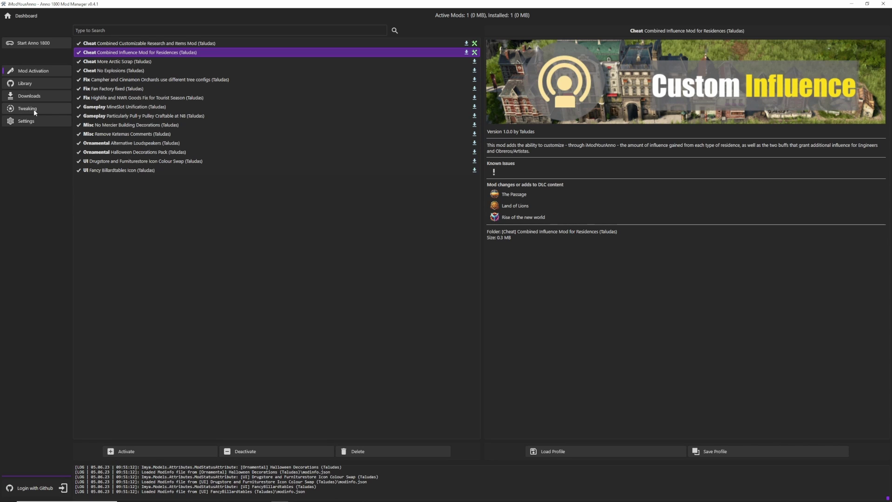
click(35, 113)
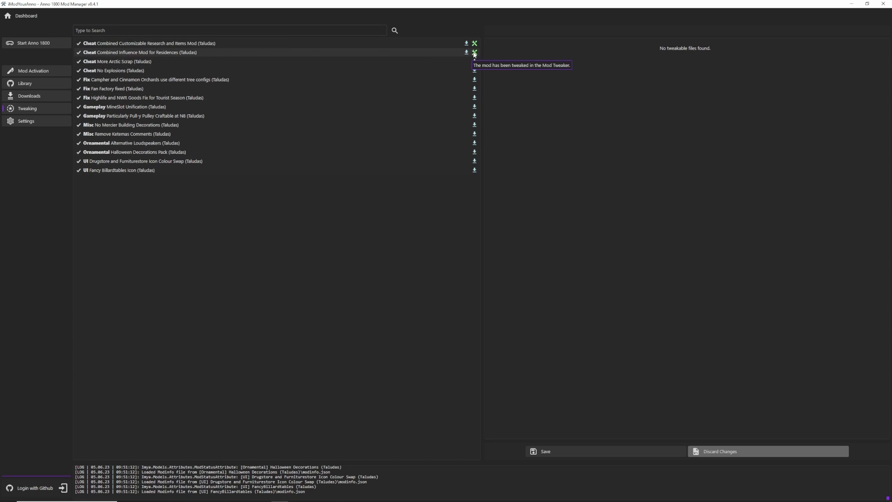
click(163, 55)
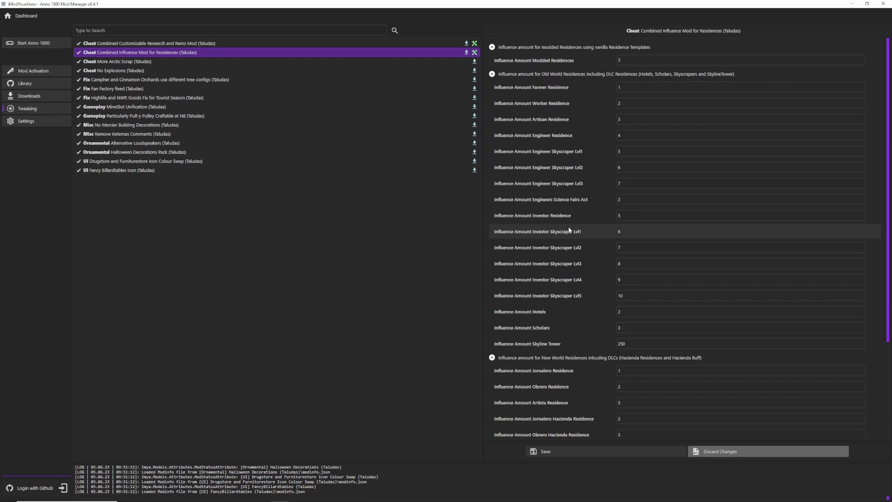
Collapse the modded, Old World, New World, Enbesa and Arctis residence groups in the tweaking options
click(491, 47)
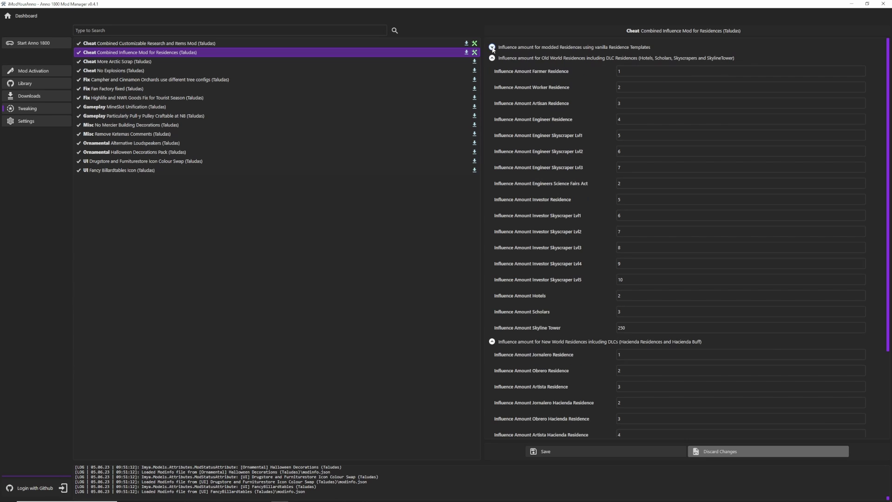
click(492, 57)
click(492, 69)
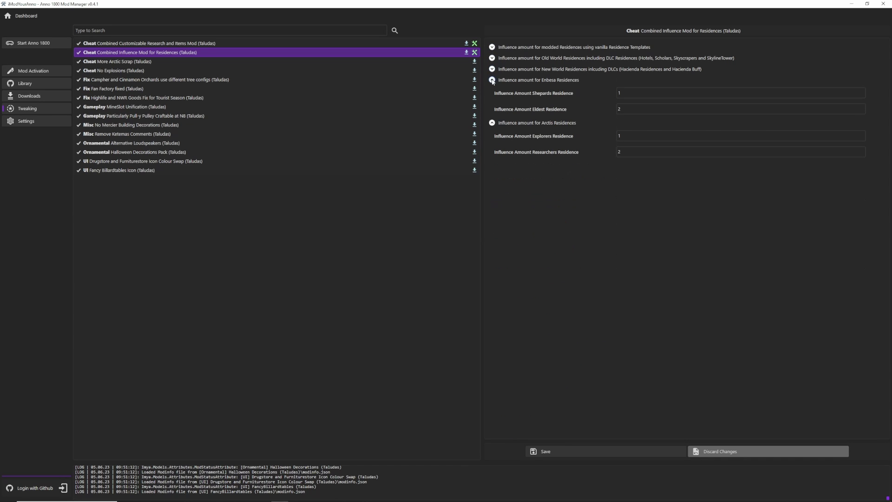
click(492, 79)
click(492, 90)
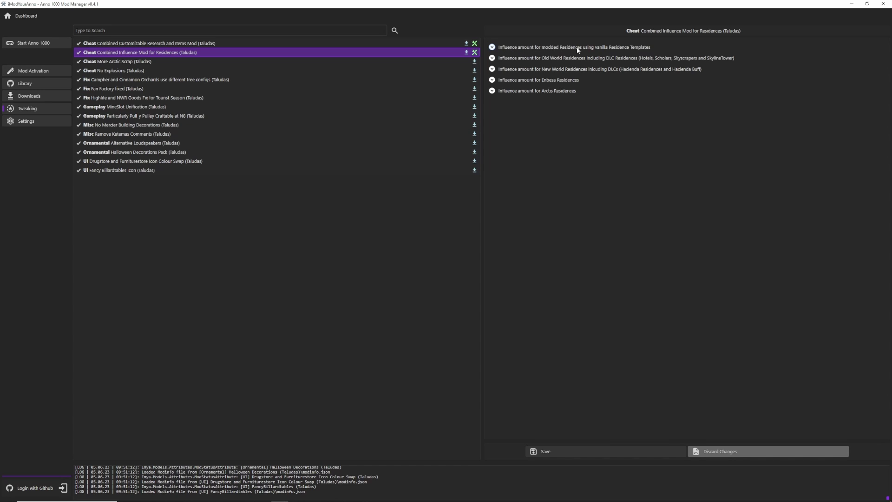
Set Influence Amount Modded Residences to 10, and expand the group of influence amounts for Old World residences
click(491, 47)
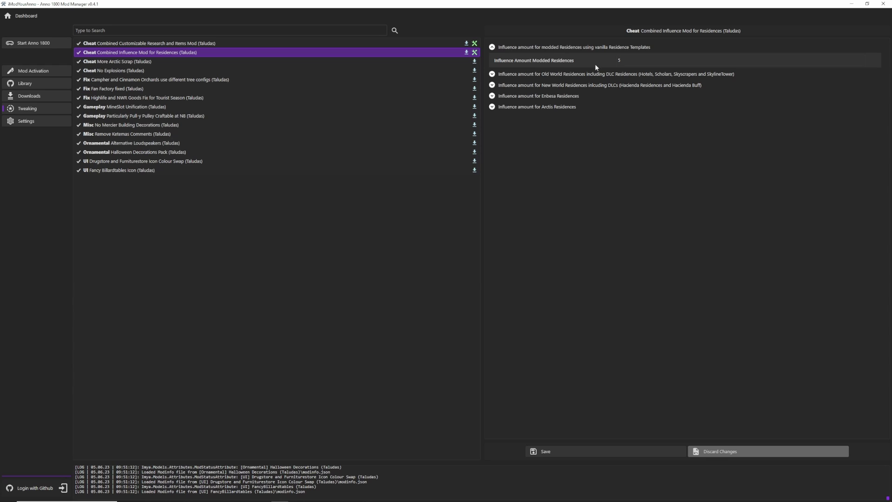
click(625, 61)
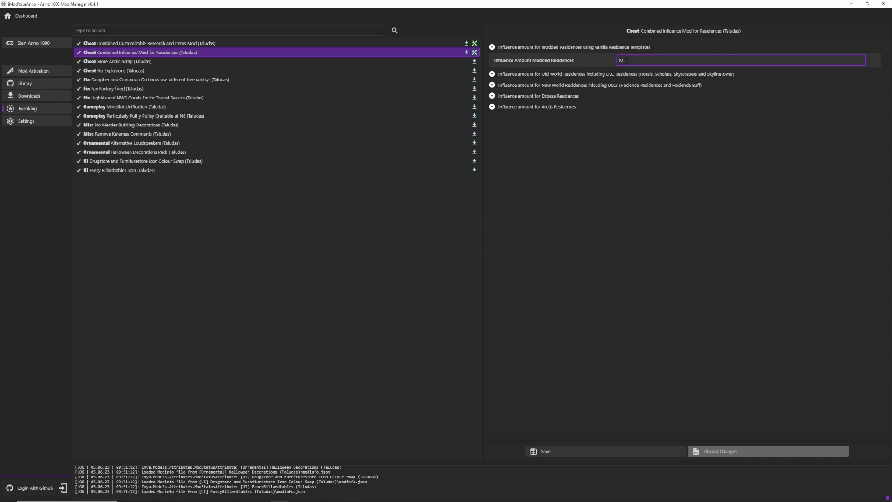
click(491, 47)
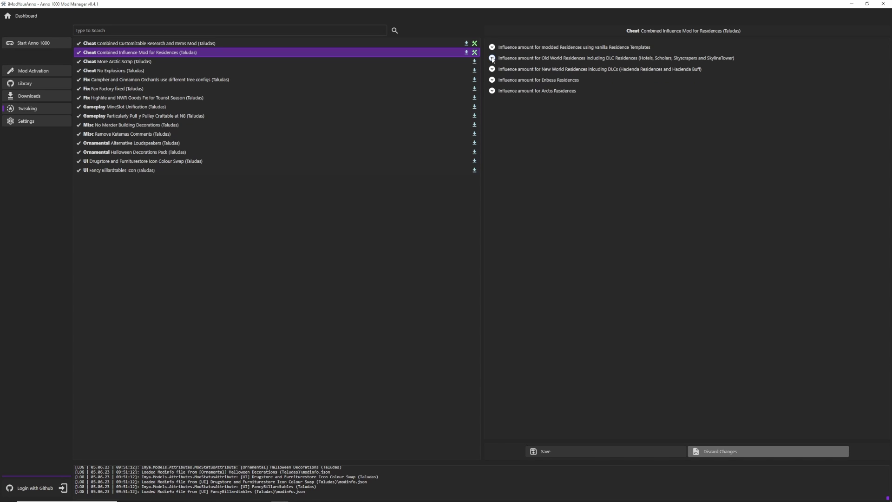
click(492, 59)
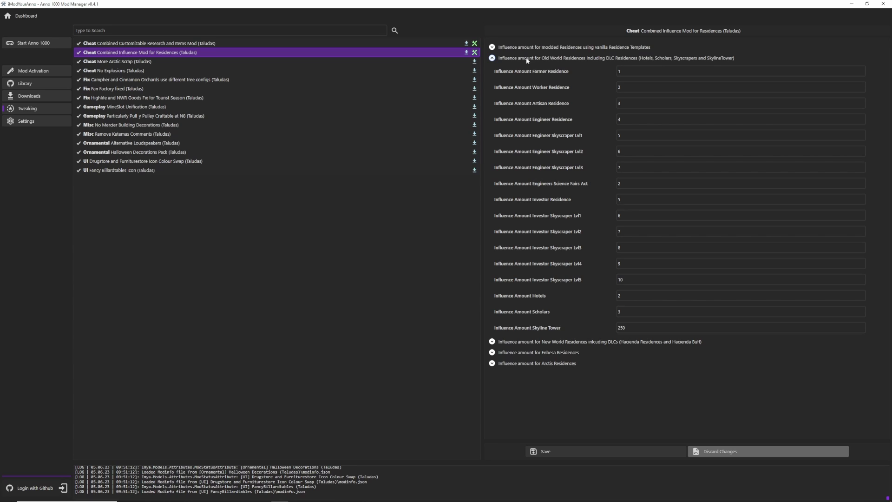
Check the influence amount fields for farmer and worker residences in the Old World group
click(623, 71)
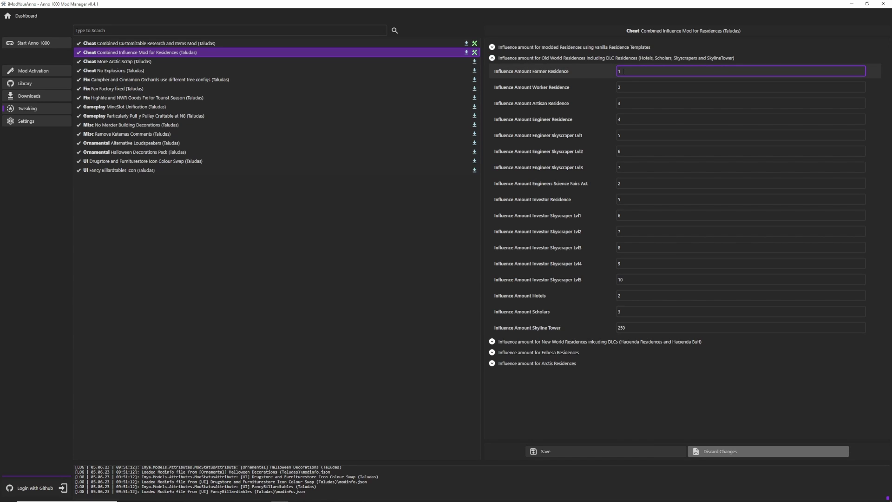
click(625, 86)
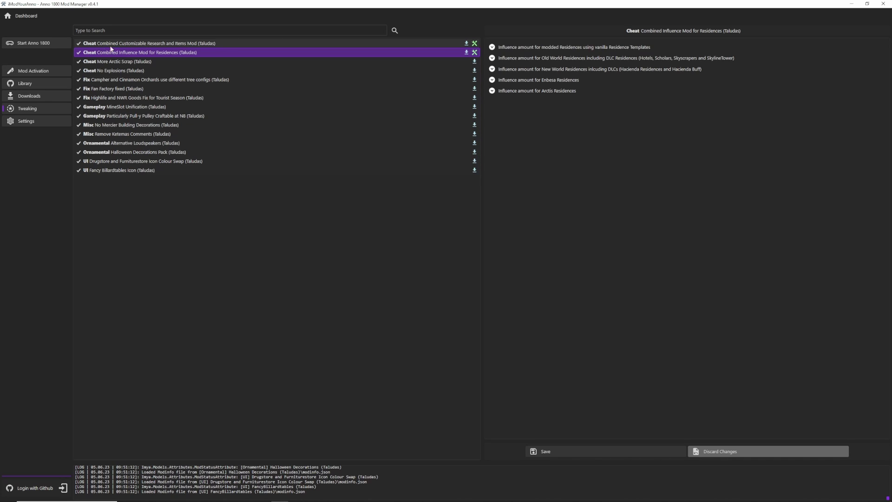
Open the tweaking options of Combined Customizable Research and Items Mod and collapse all of its option groups
click(194, 45)
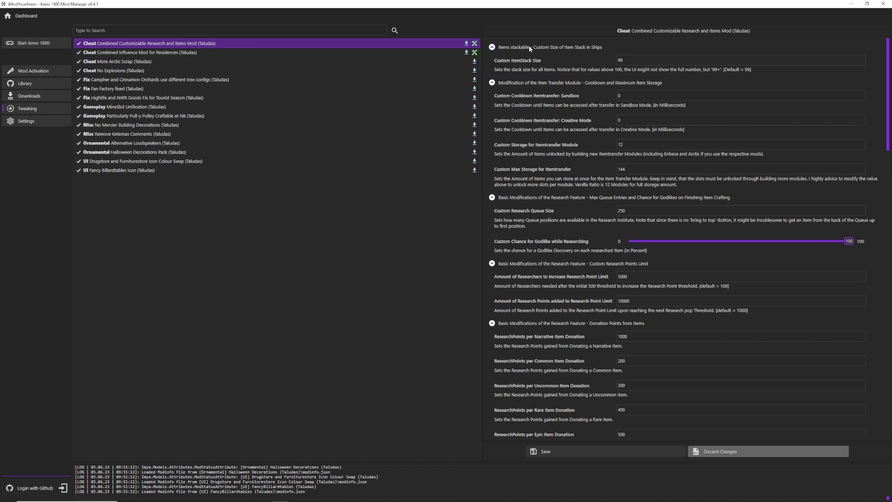
click(492, 46)
click(492, 58)
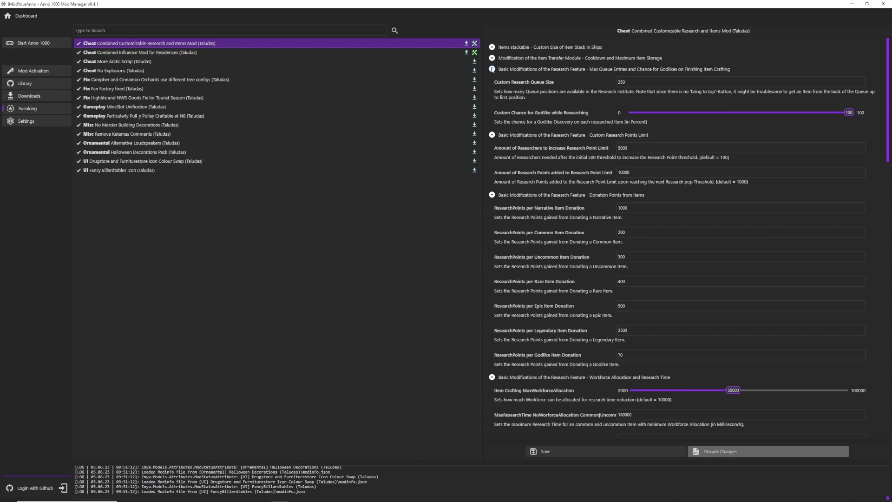
click(492, 69)
click(492, 80)
click(492, 91)
click(492, 101)
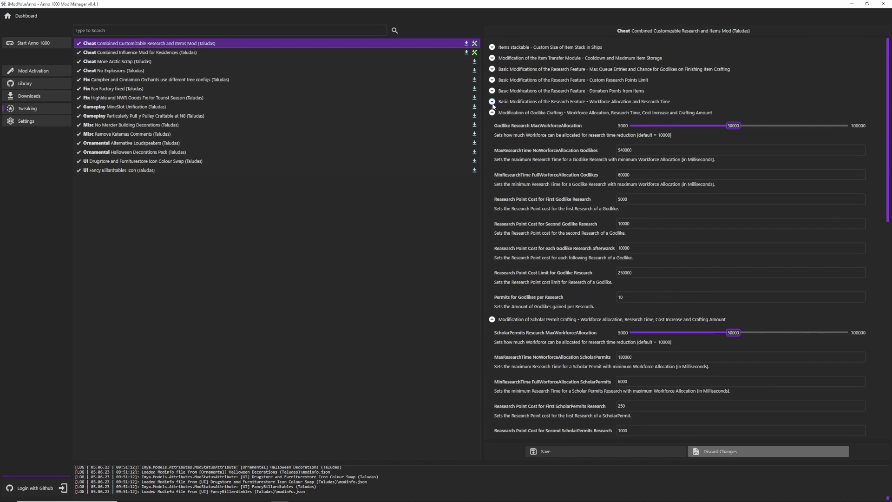
click(491, 112)
click(491, 123)
click(492, 134)
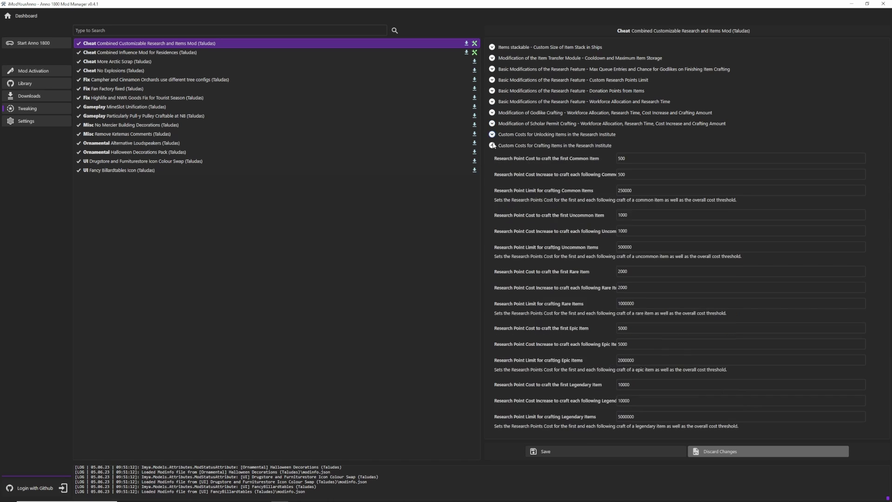
click(491, 146)
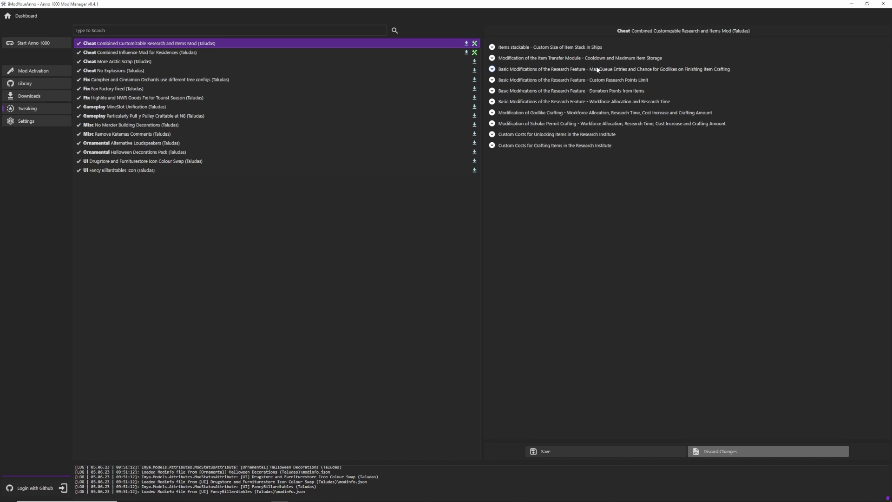
Expand the Items stackable group and set Custom ItemStack Size to 12
click(492, 48)
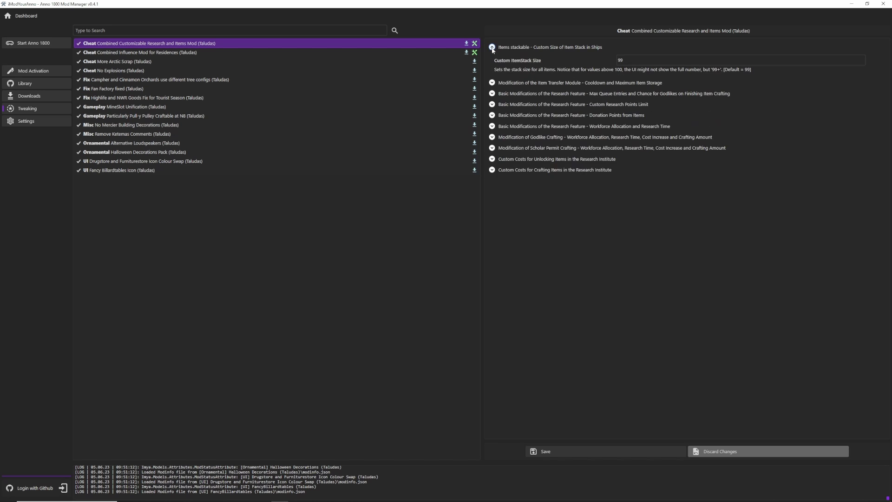
click(625, 60)
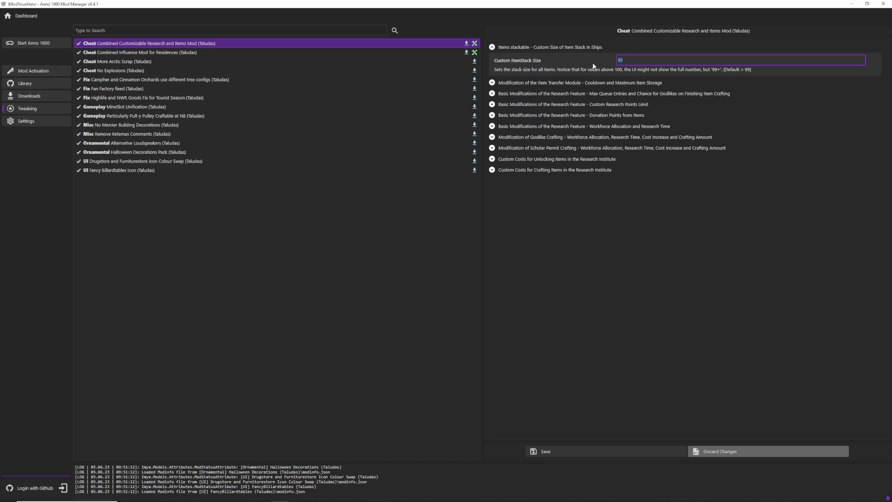
text(12)
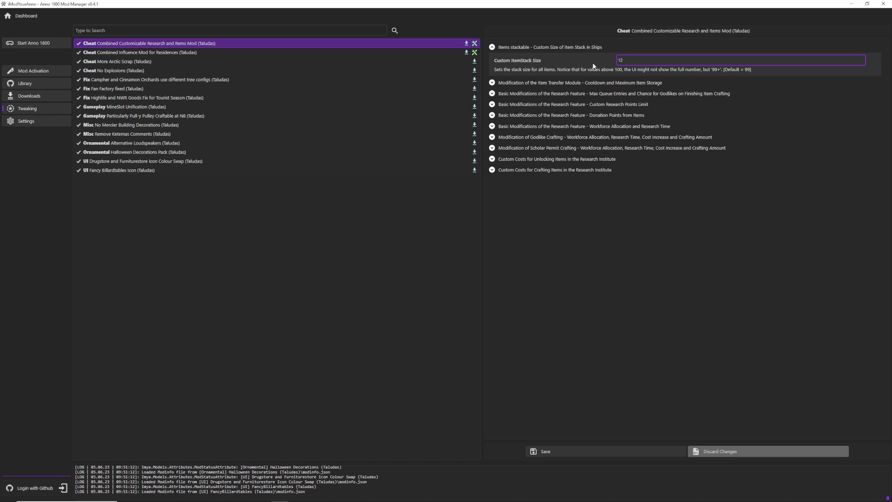
In the Item Transfer Module group, set Custom Storage for Itemtransfer Module to 2 and Custom Max Storage for Itemtransfer to 24
click(492, 83)
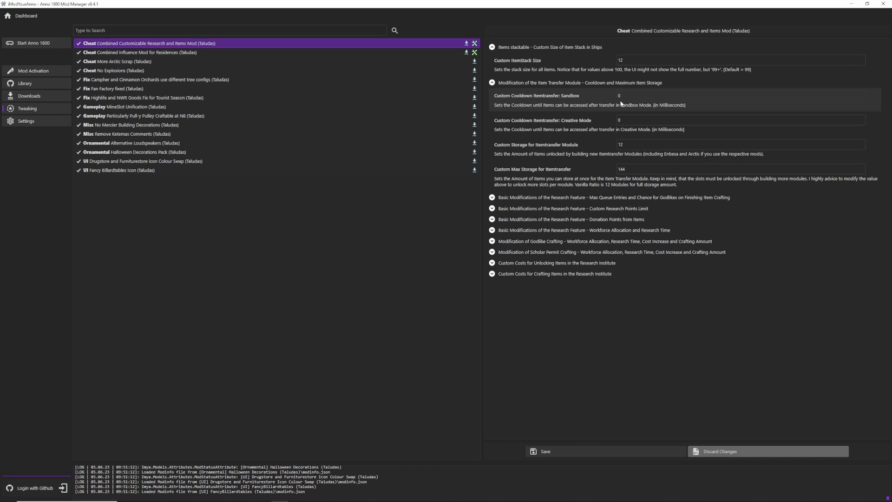
click(621, 97)
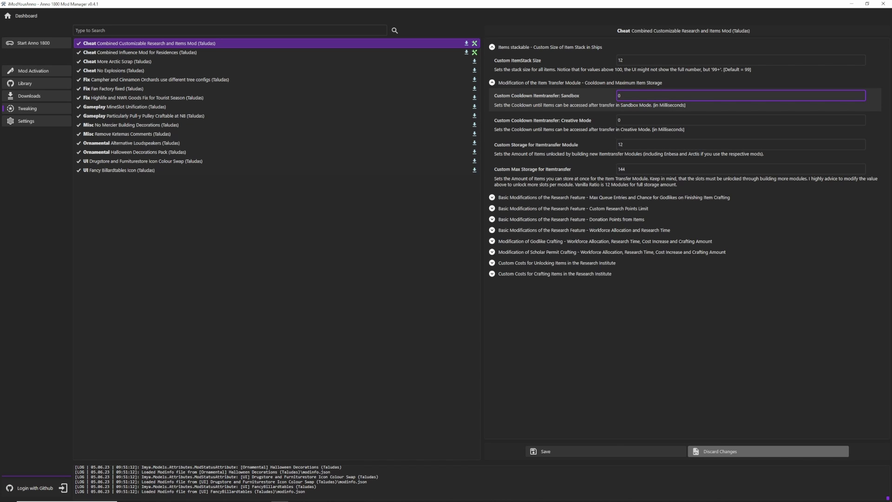
click(642, 120)
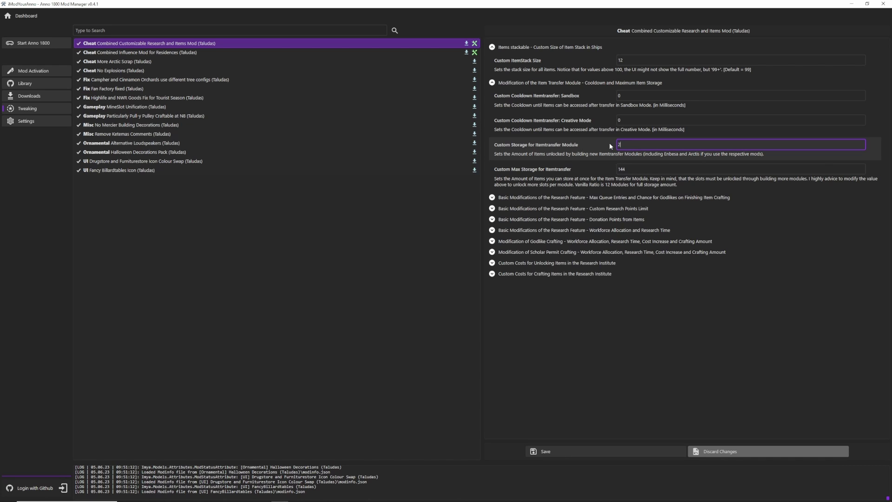
text(2)
key(Tab)
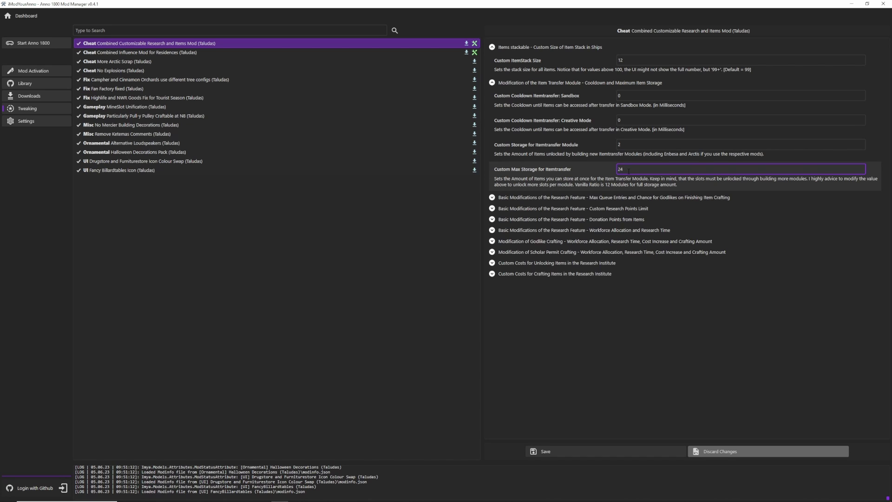
Set Custom Storage for Itemtransfer Module to 12 and Custom Max Storage for Itemtransfer to 144, and save the tweaks
click(625, 145)
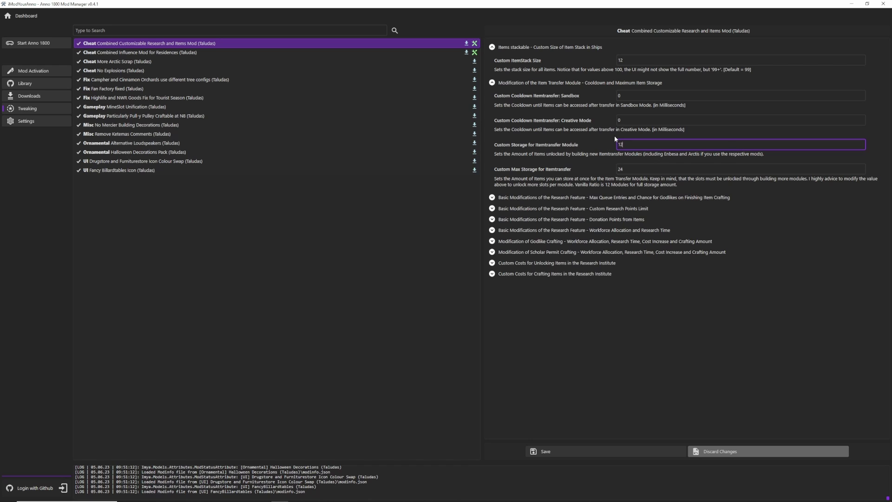
drag(629, 169, 617, 170)
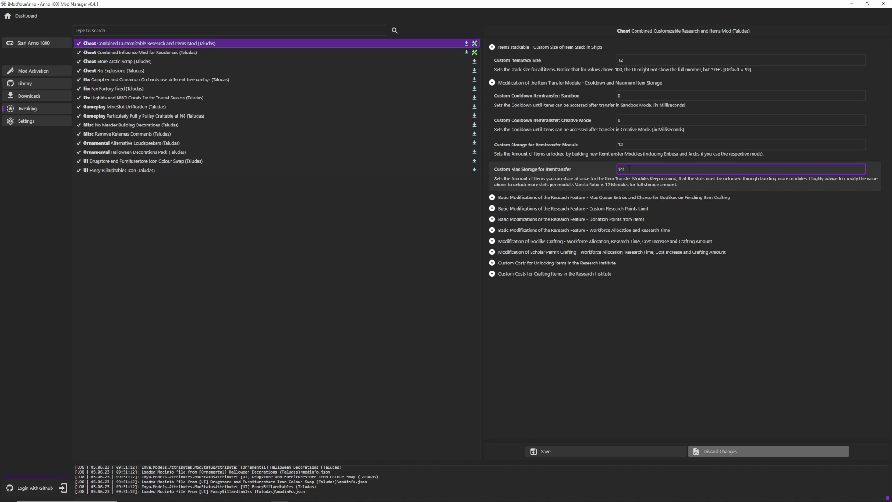
click(625, 148)
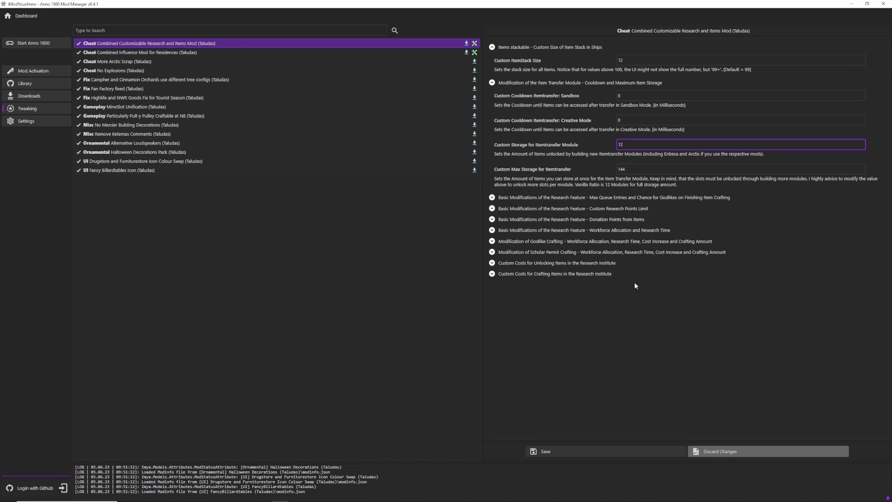
click(604, 455)
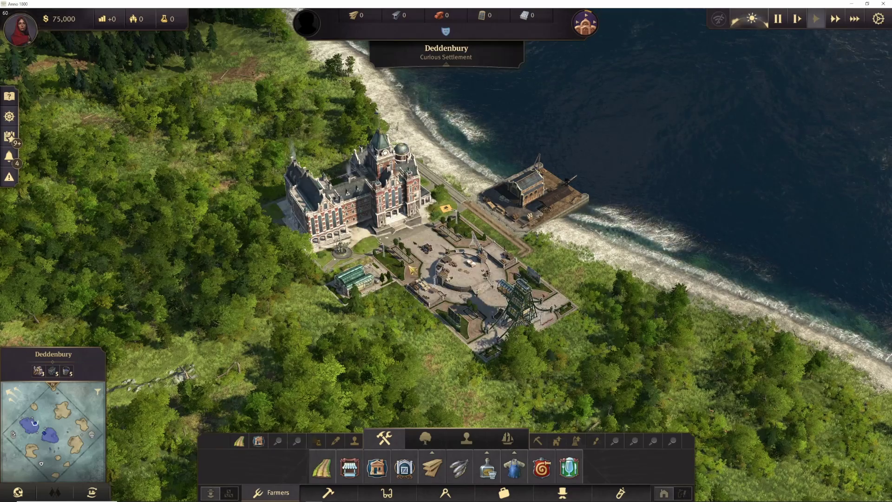
Switch to Anno 1800, select Deddenbury's Item Transfer Depot and open the Item Transfer overview
click(489, 307)
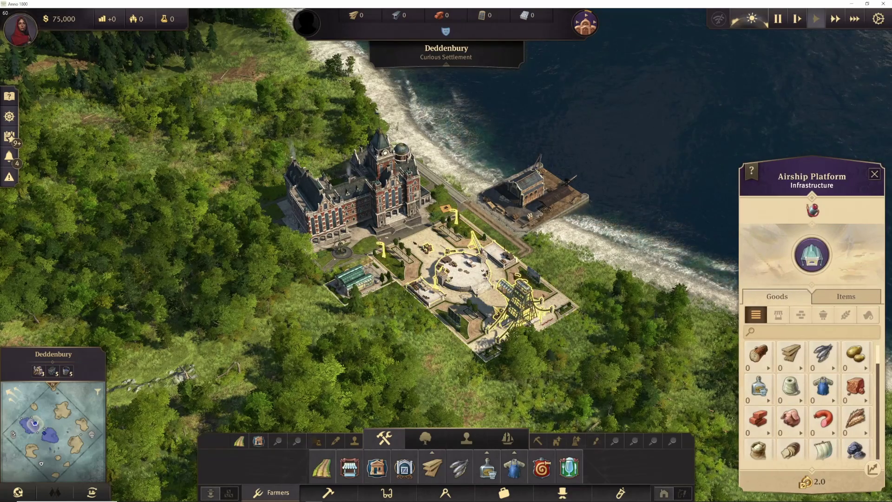
click(360, 282)
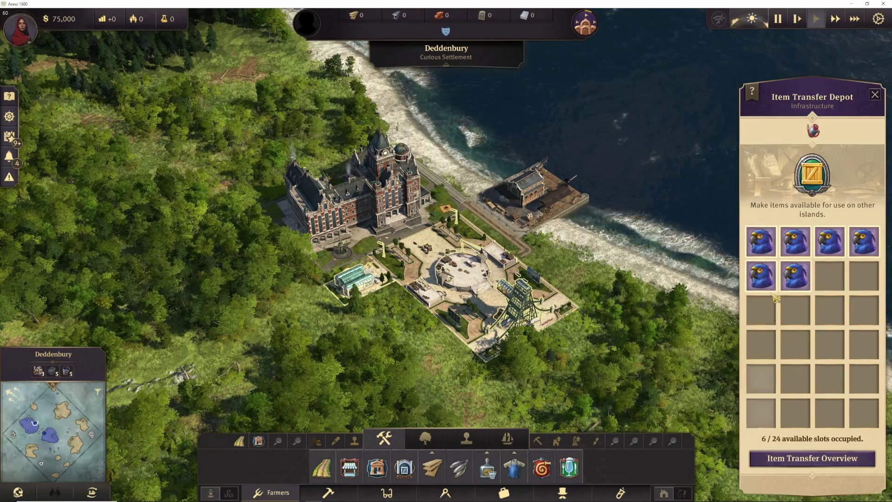
click(784, 460)
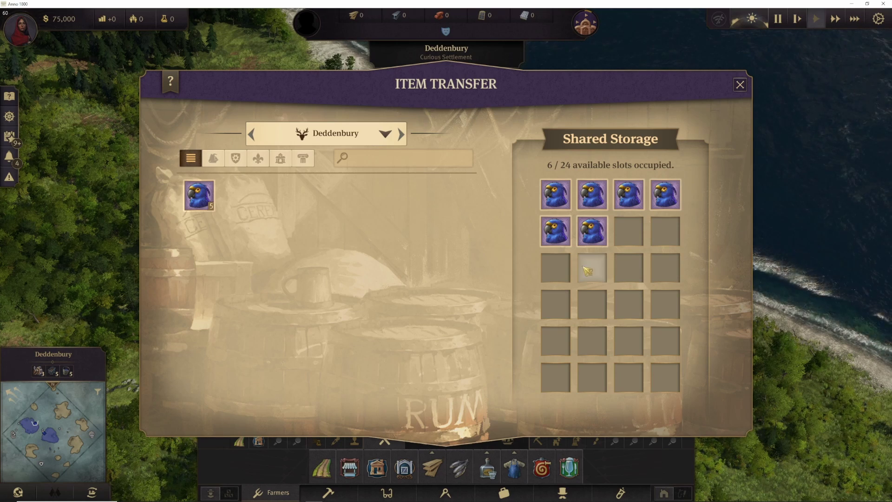
Transfer all five Bird-of-Paradise items from Deddenbury into the shared storage and close the overview
click(207, 206)
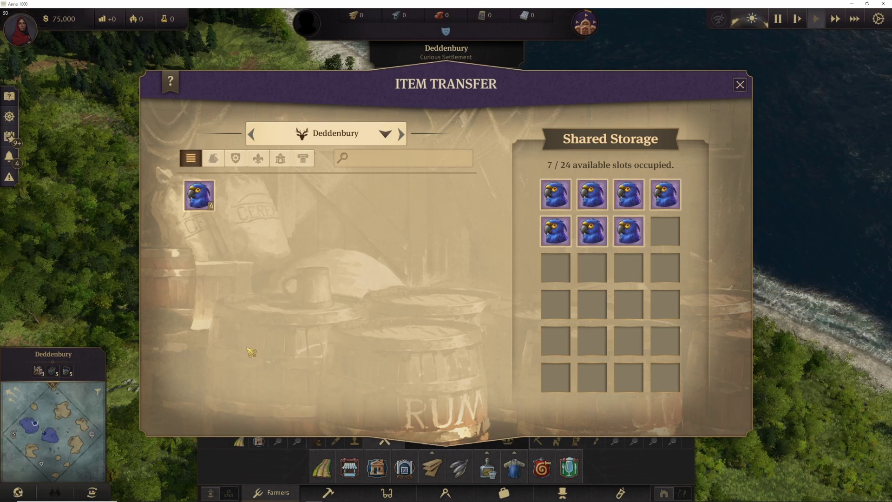
click(208, 205)
click(203, 208)
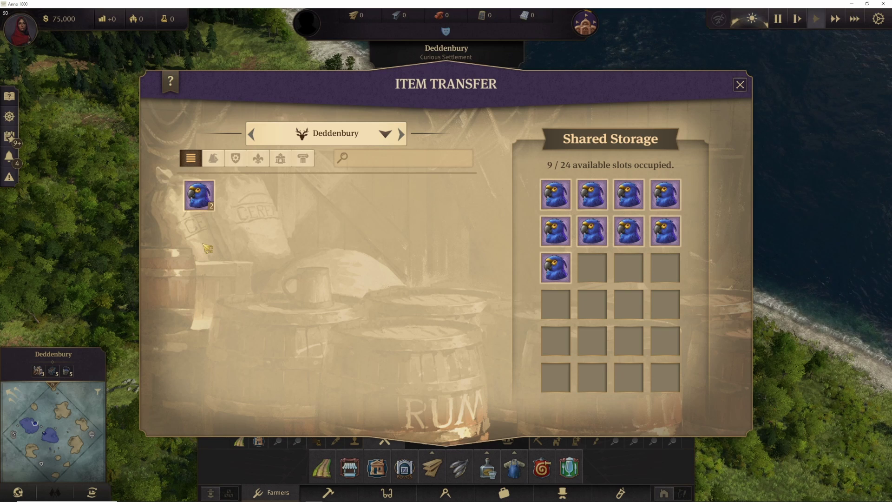
click(200, 197)
click(200, 197)
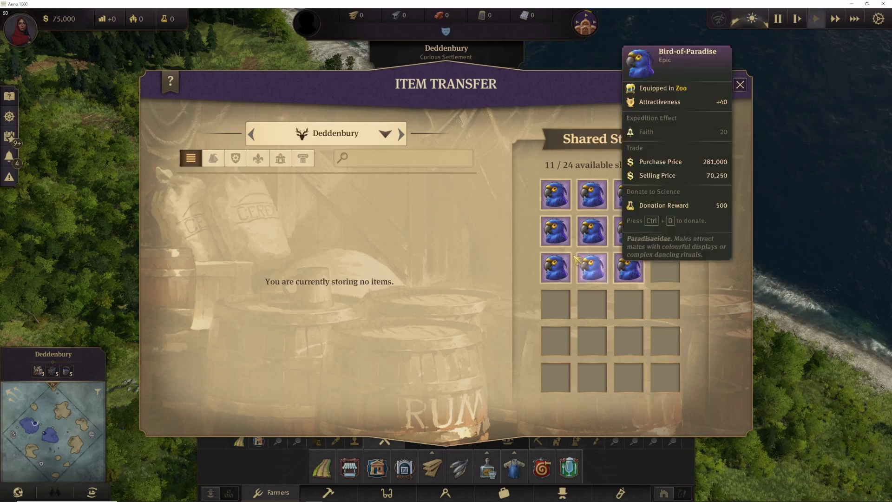
click(739, 86)
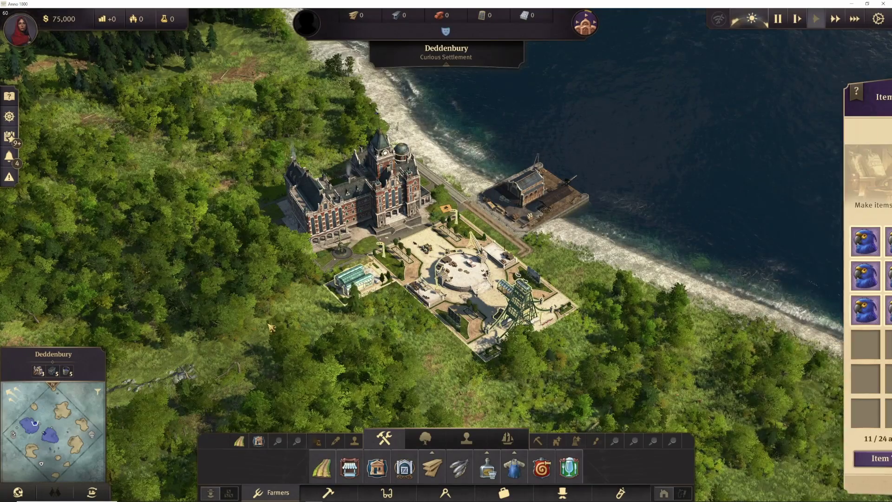
Go to Dirkbridge, open its Item Transfer overview and move all eleven Bird-of-Paradise items from shared storage onto the island
click(48, 435)
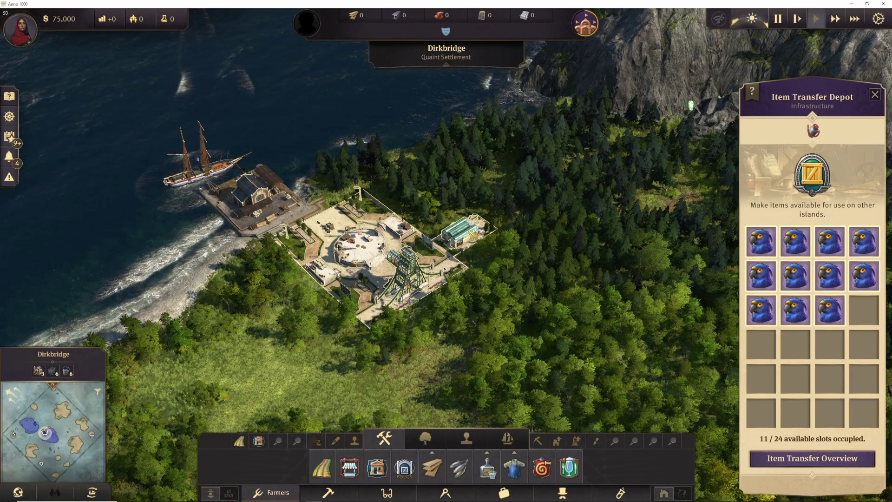
click(782, 459)
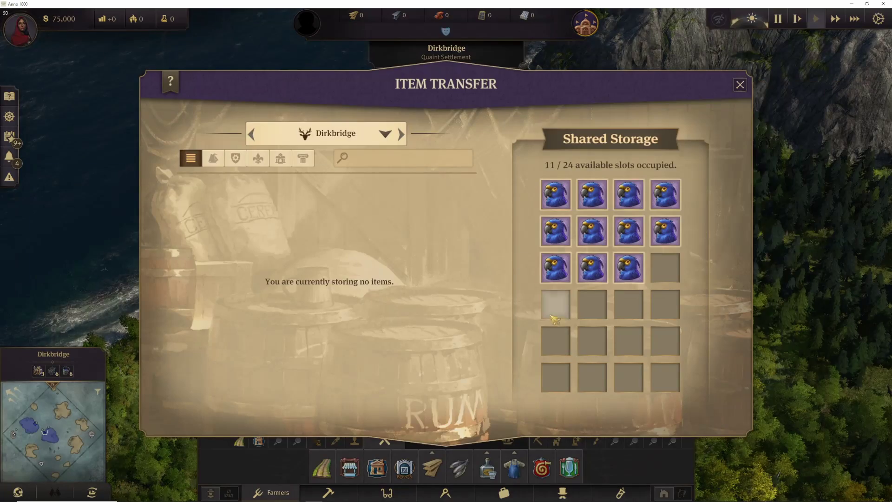
click(628, 267)
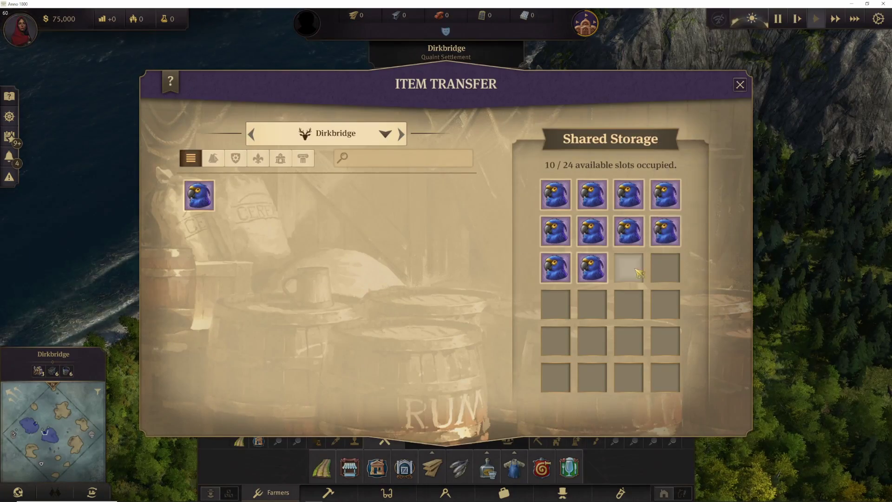
click(592, 269)
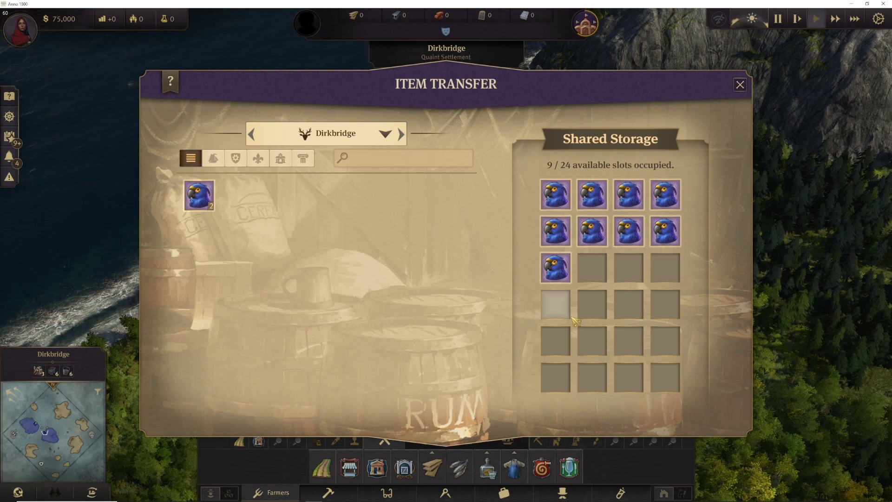
click(555, 267)
click(664, 231)
click(629, 231)
click(592, 231)
click(555, 231)
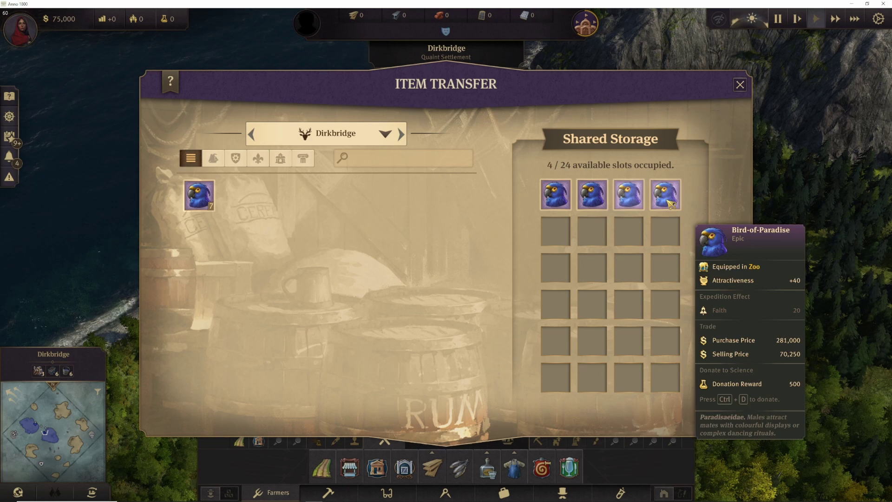
click(665, 195)
click(628, 194)
click(555, 194)
click(594, 201)
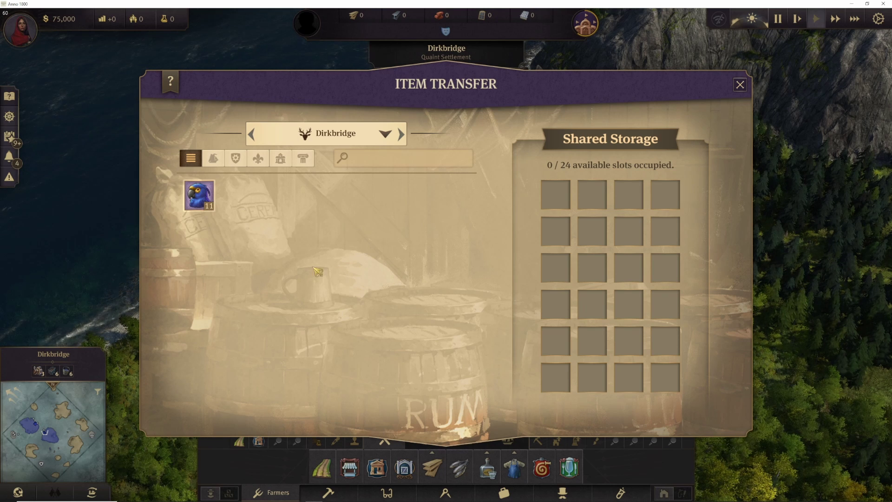
Move four Bird-of-Paradise items from Dirkbridge back into the shared storage and close the overview
click(199, 195)
click(199, 195)
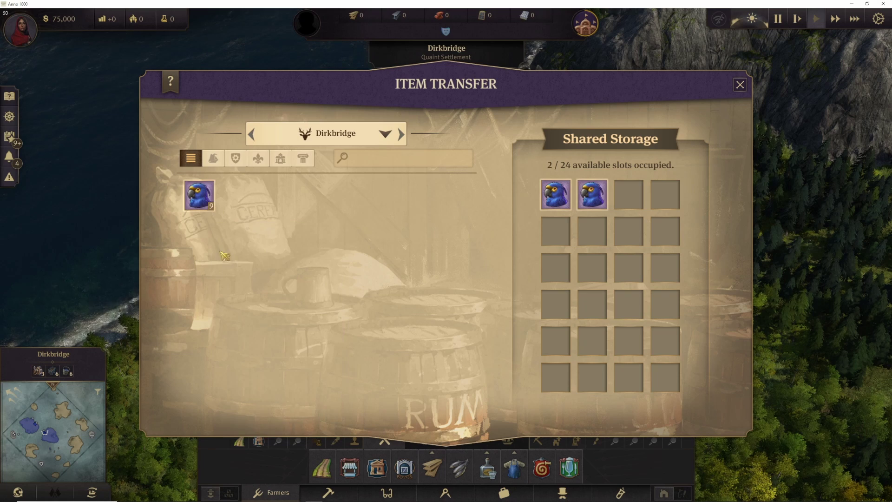
click(204, 206)
click(204, 207)
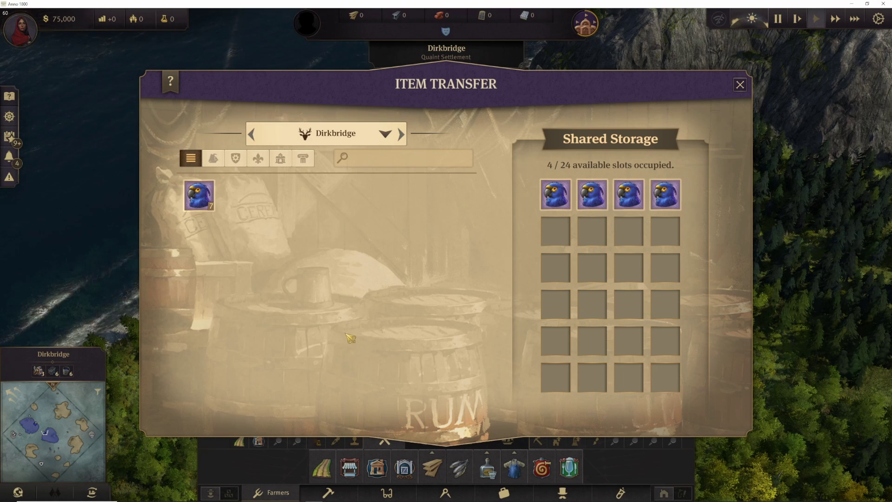
click(740, 85)
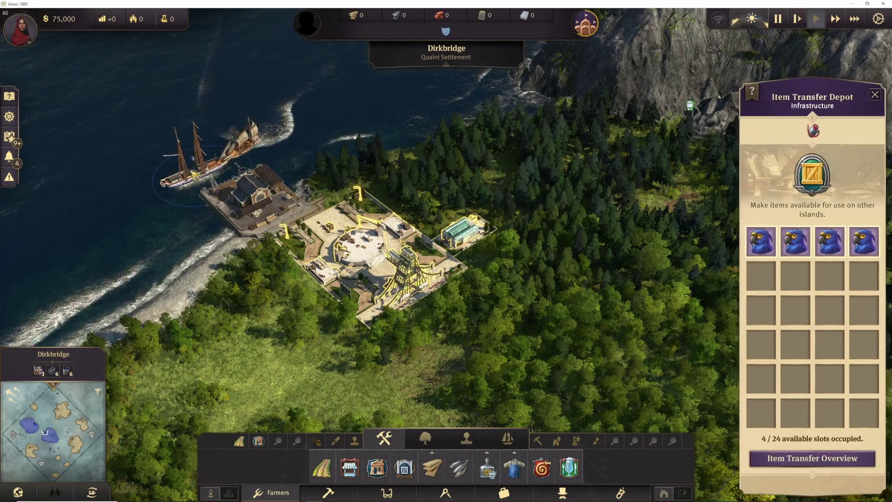
Sail the flagship Temperance to the coast of the unsettled island north of Dirkbridge at top game speed and build a trading post there
click(204, 160)
click(61, 420)
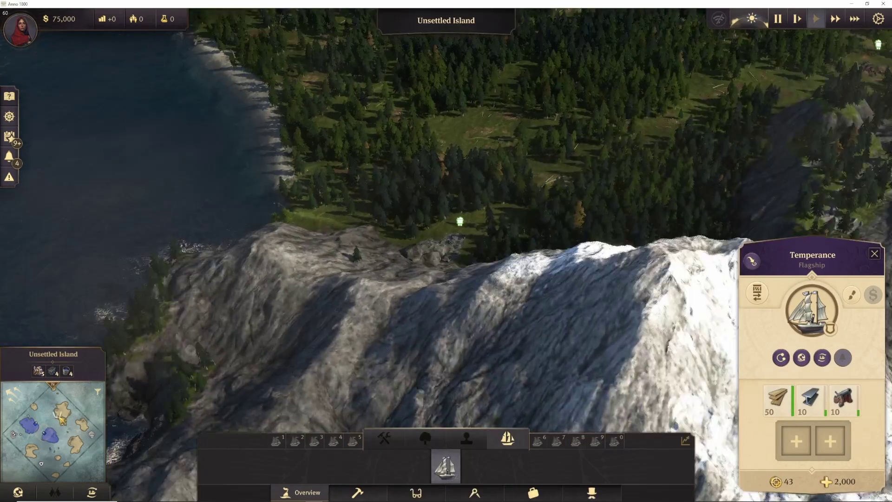
right_click(238, 222)
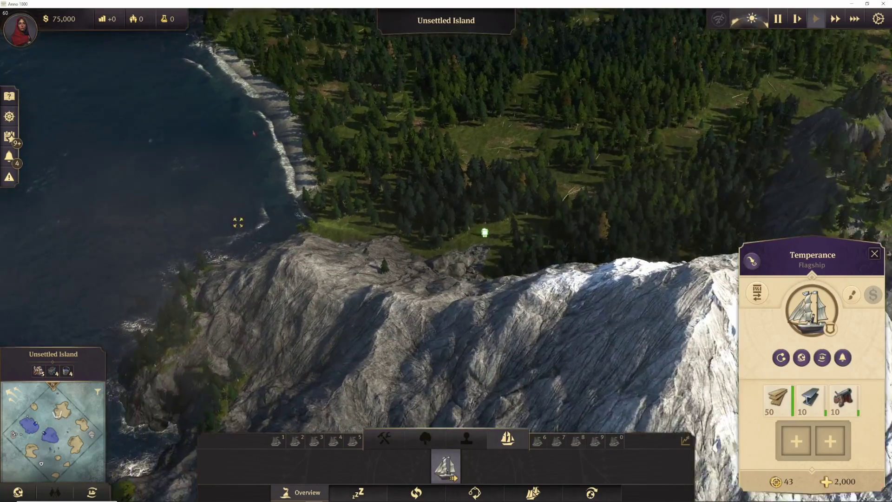
key(w)
click(282, 229)
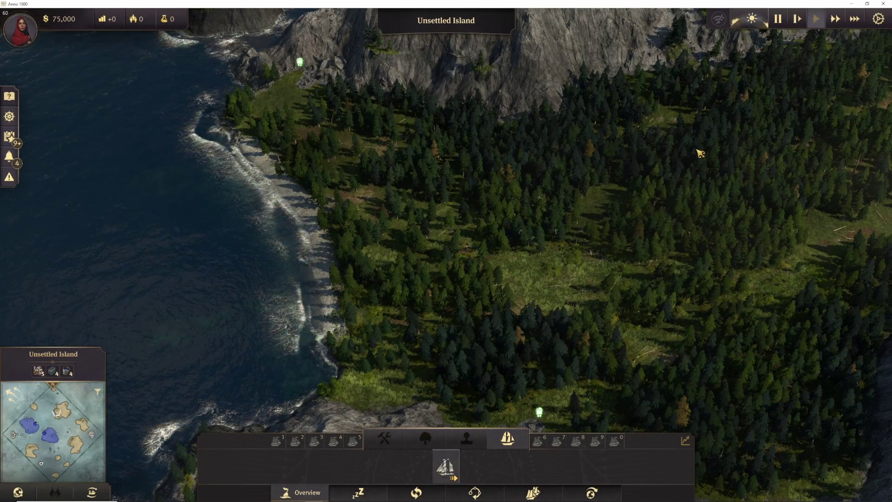
click(855, 20)
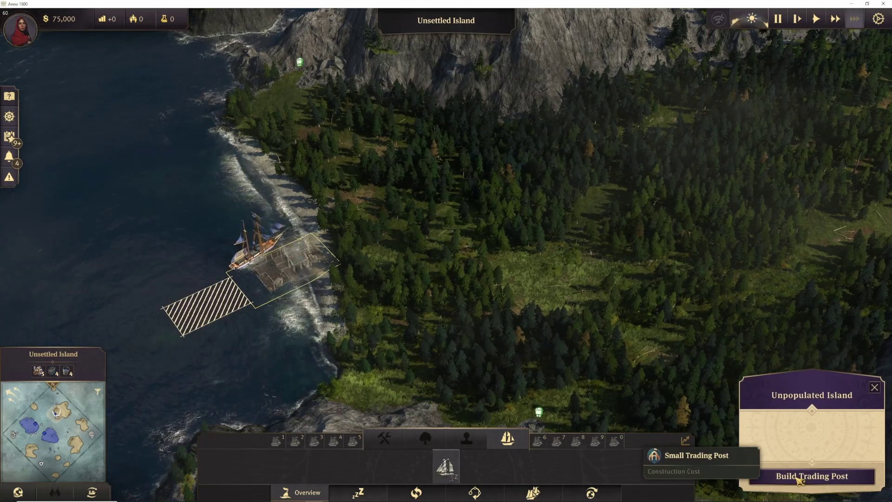
click(799, 479)
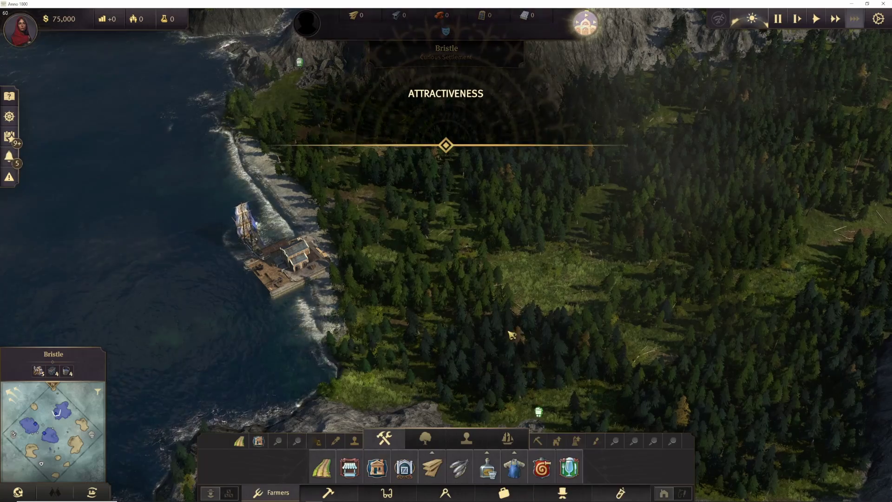
Build an Airship Platform from the Artisans buildings just inland of the new trading post on Bristle
click(445, 492)
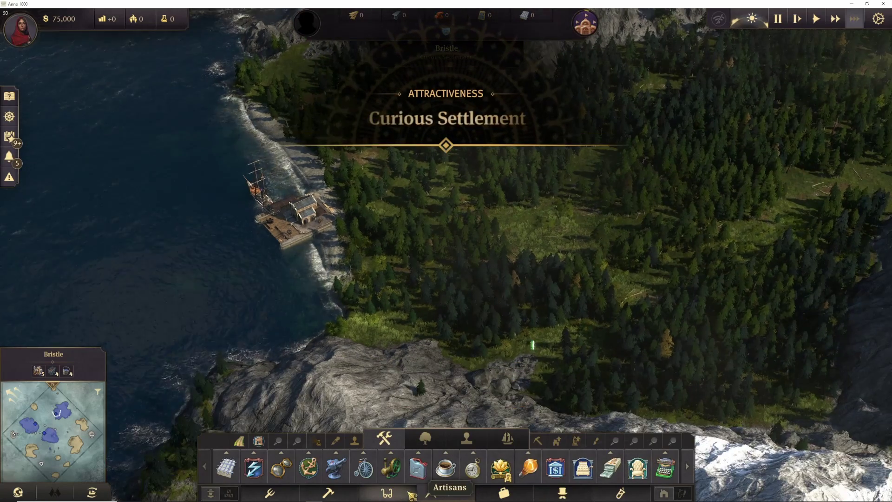
click(387, 492)
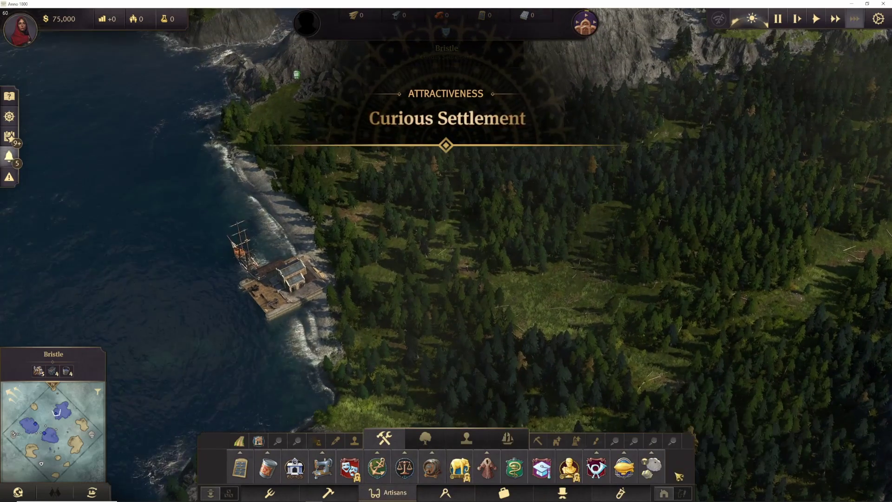
click(623, 466)
click(562, 407)
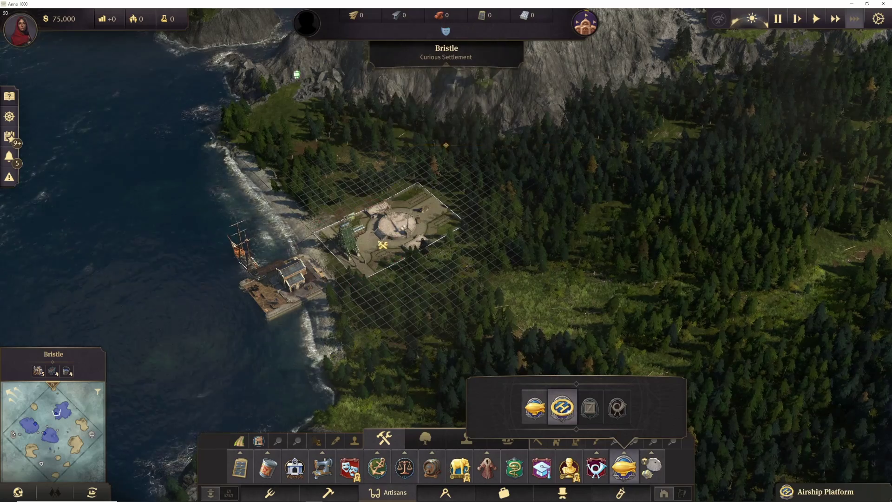
click(382, 245)
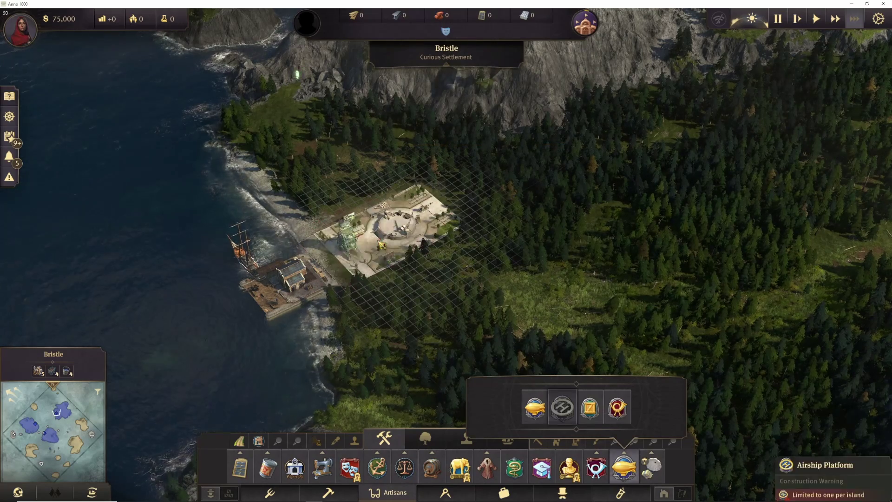
Add an Item Transfer Depot module beside Bristle's Airship Platform and open the depot's Item Transfer overview
click(339, 275)
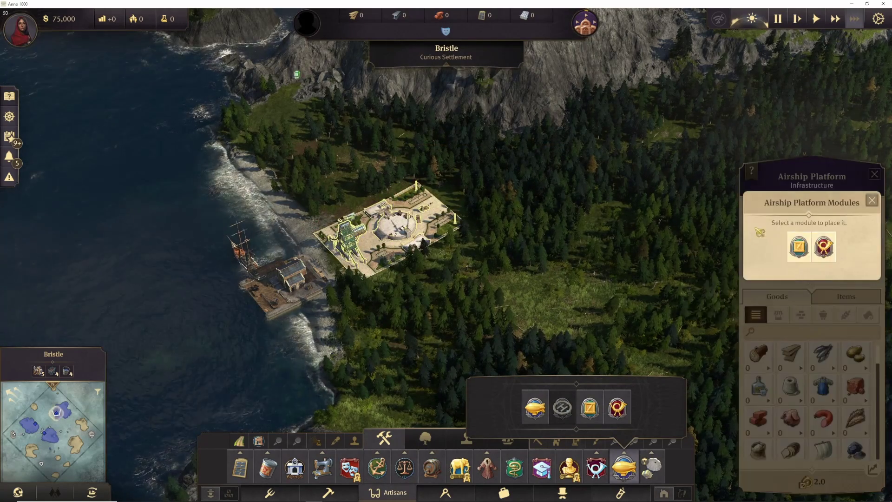
click(799, 247)
click(493, 243)
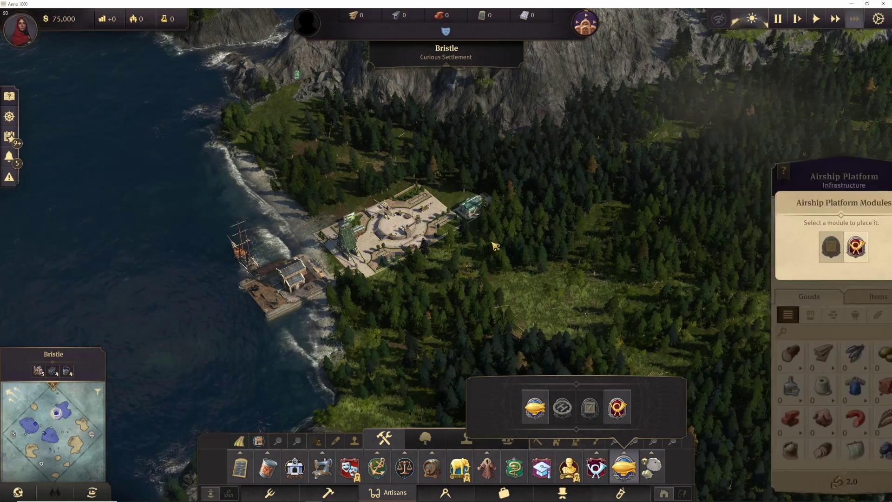
click(474, 212)
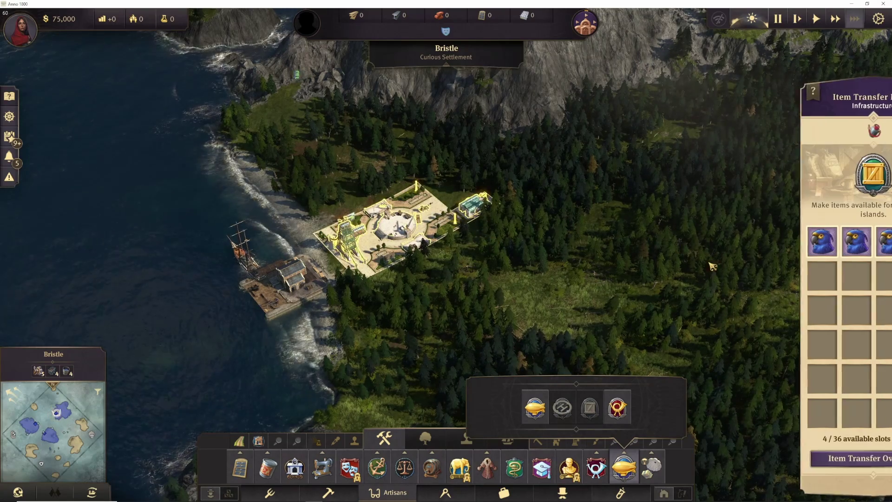
click(785, 458)
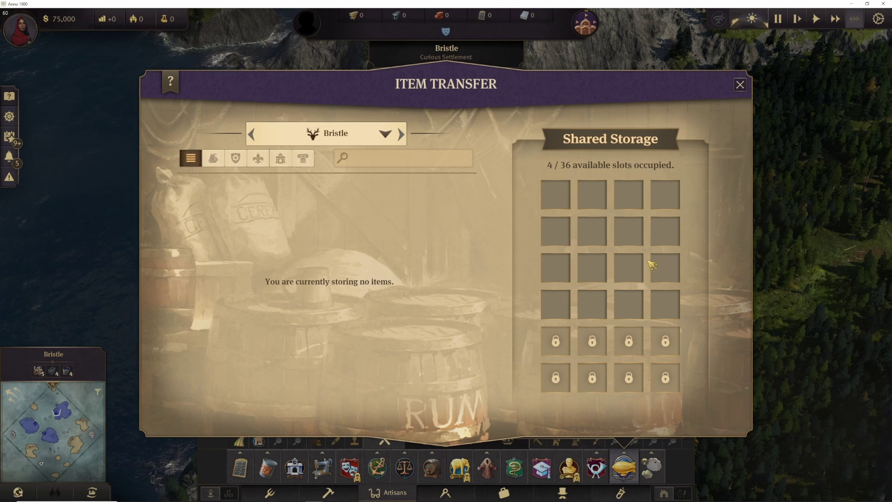
mouse_move(644, 269)
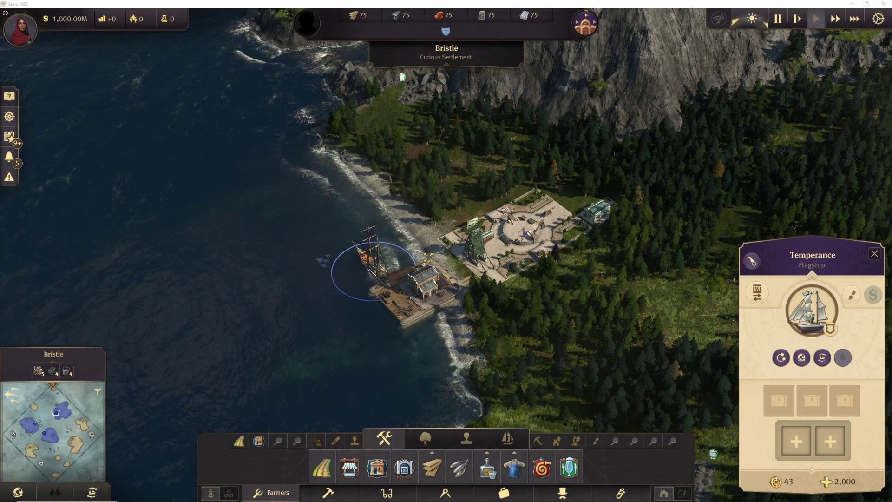
Load all thirteen Bird-of-Paradise items and all Abbé items from Bristle's storage onto the flagship Temperance
click(757, 293)
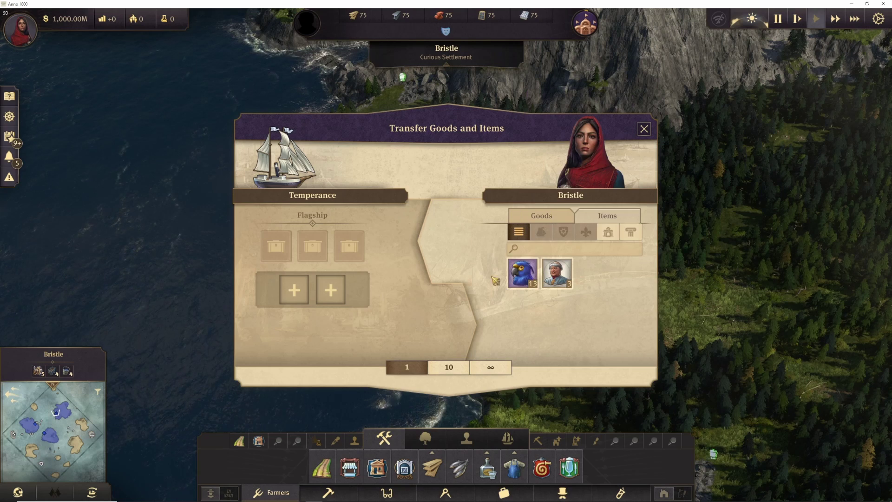
click(526, 279)
click(527, 281)
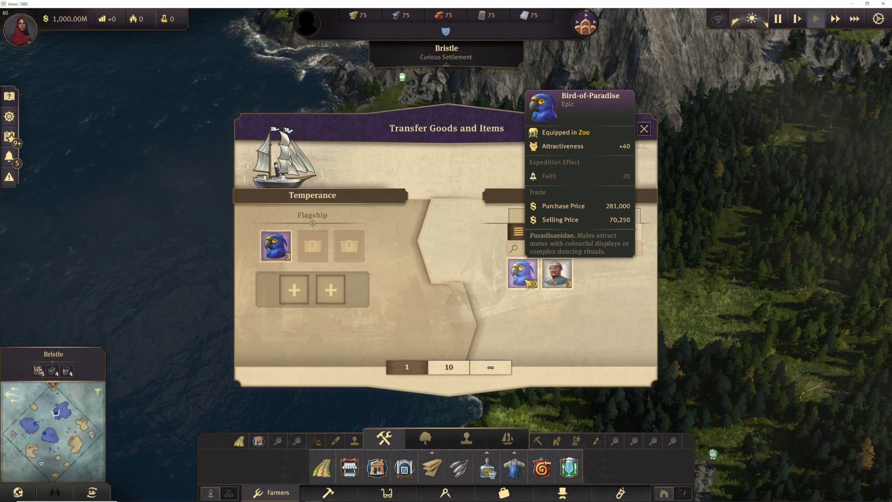
click(527, 282)
click(528, 282)
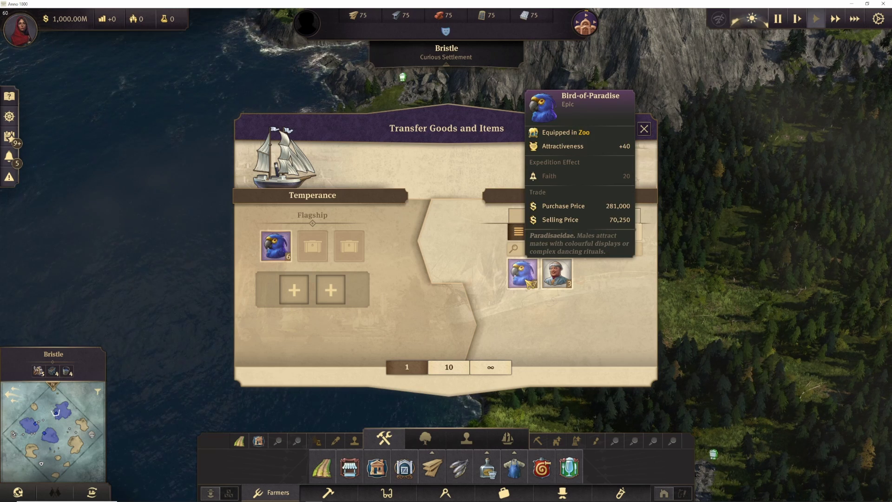
click(527, 281)
click(527, 282)
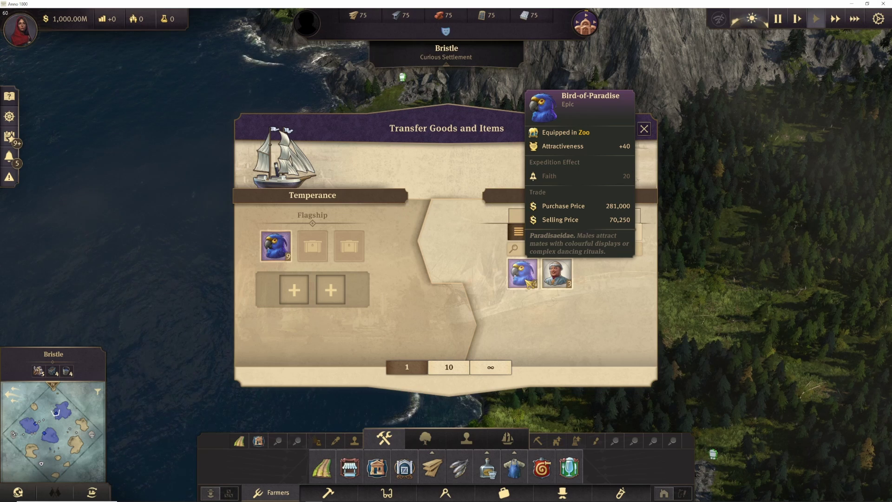
click(527, 281)
click(528, 282)
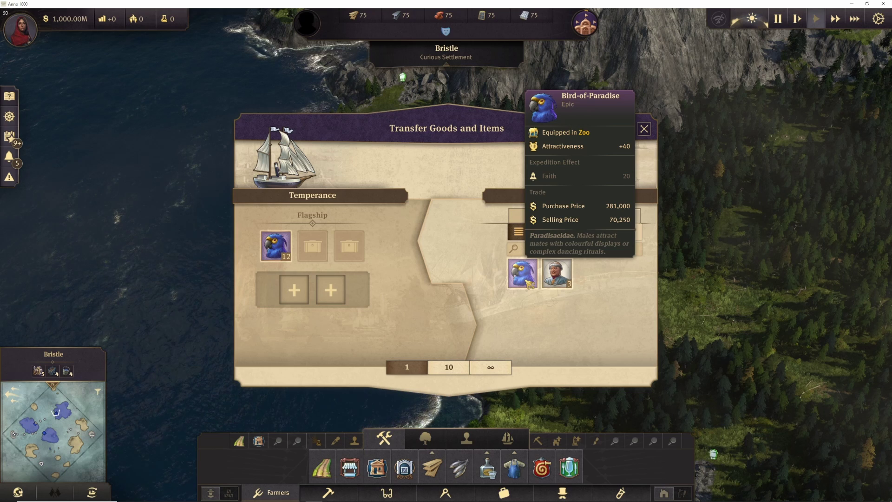
click(528, 281)
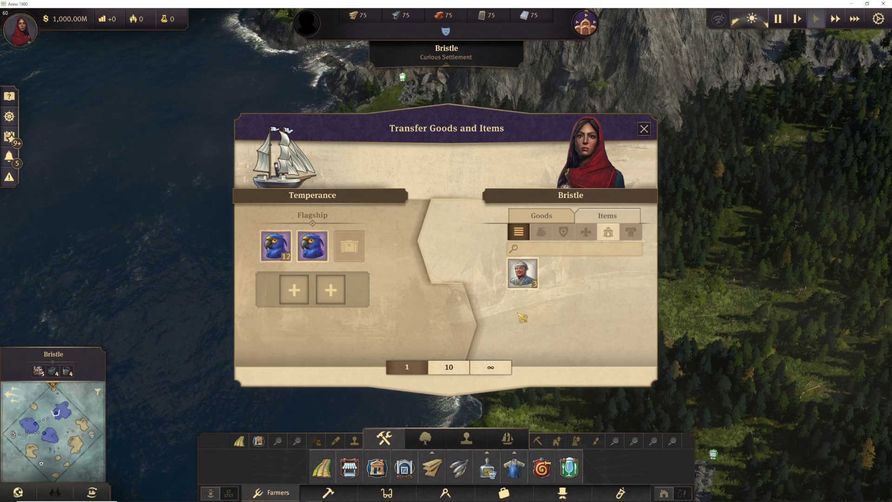
click(529, 283)
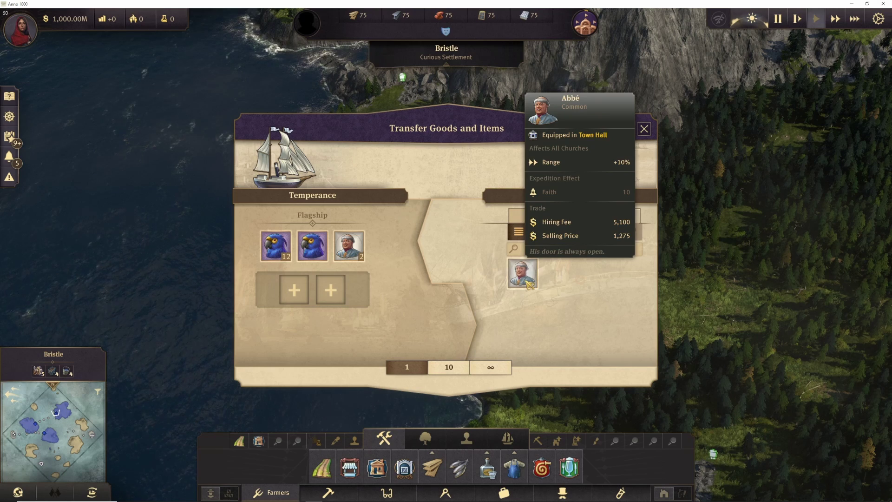
click(528, 282)
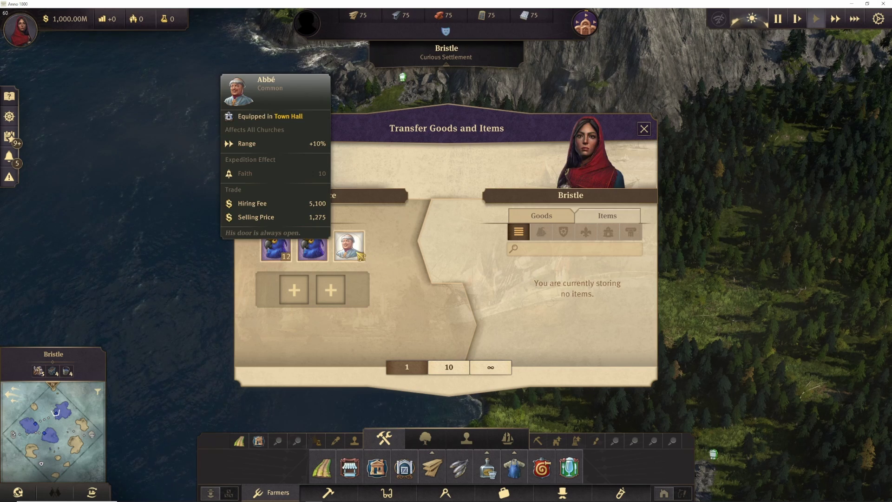